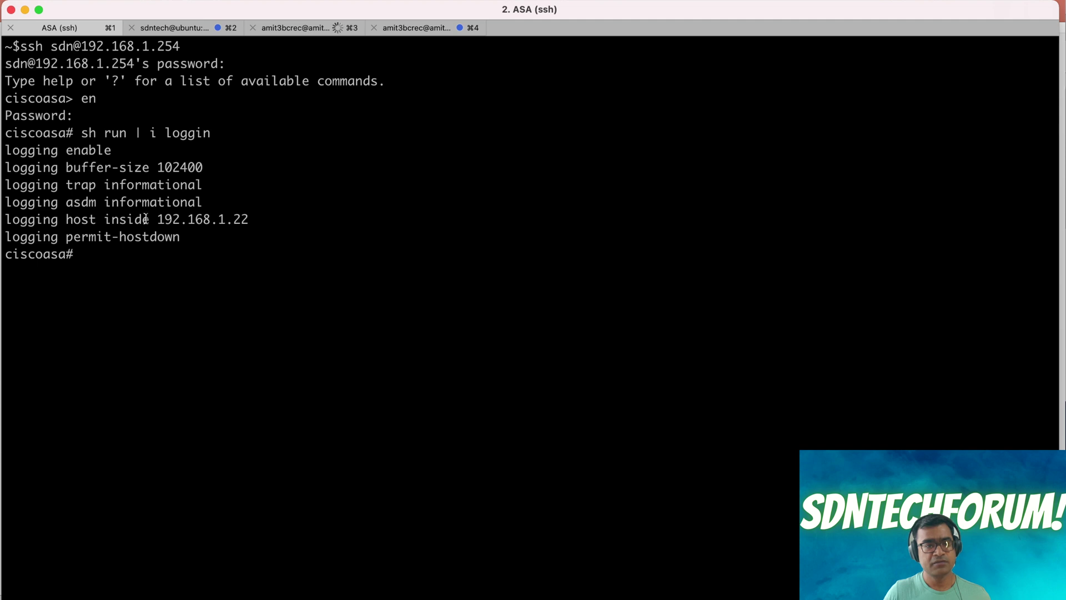
Step: On the Ubuntu server, confirm with ip a that its address is 192.168.1.22
{"action": "left_click_drag", "start_coordinate": [255, 219], "coordinate": [175, 222]}
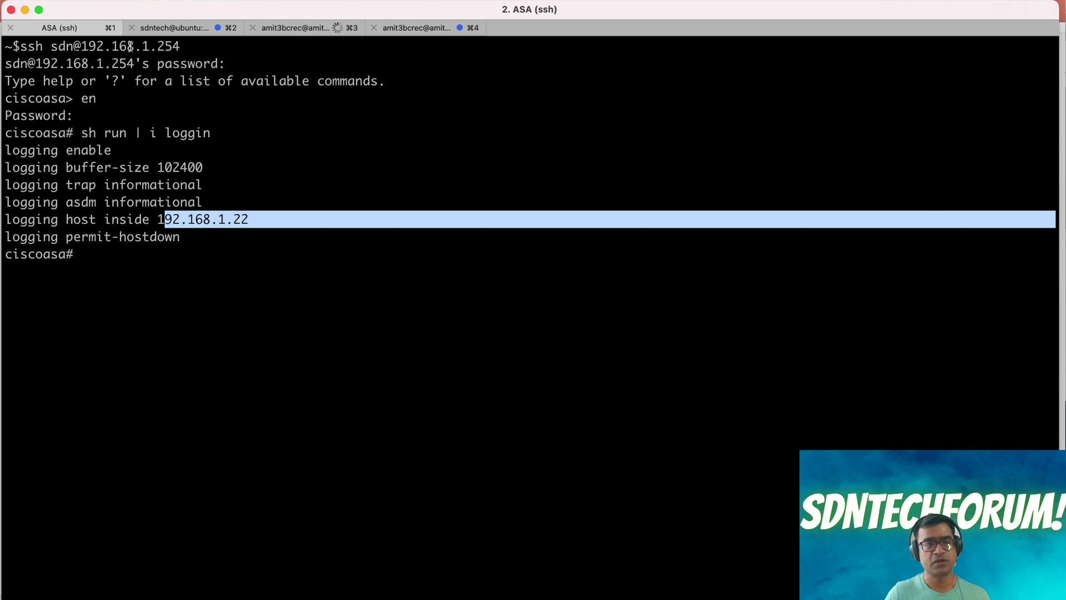
{"action": "left_click", "coordinate": [164, 29]}
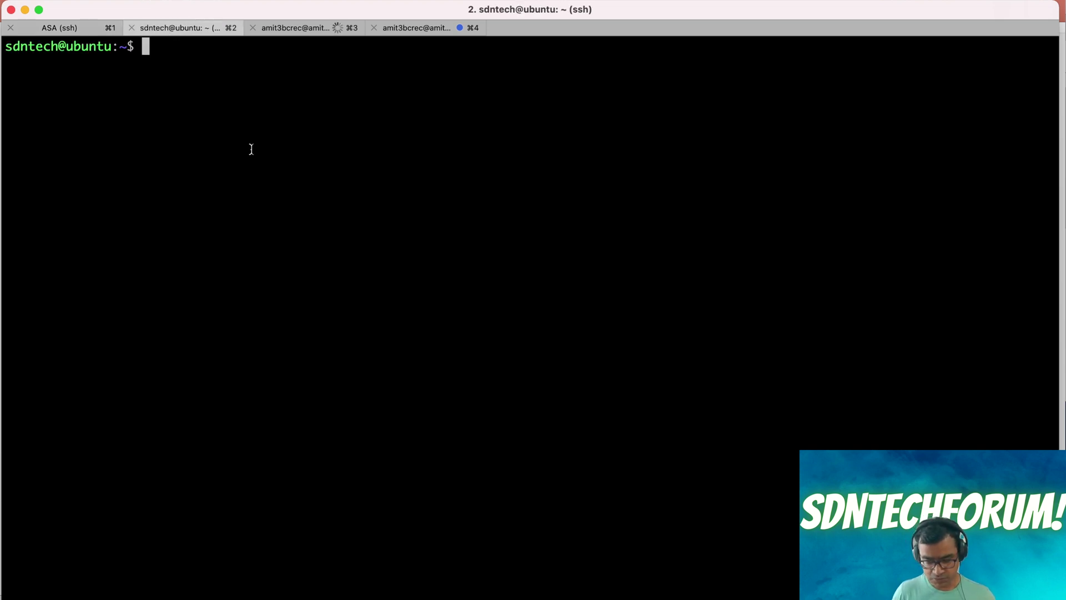
{"action": "type", "text": "ip a"}
{"action": "key", "text": "Return"}
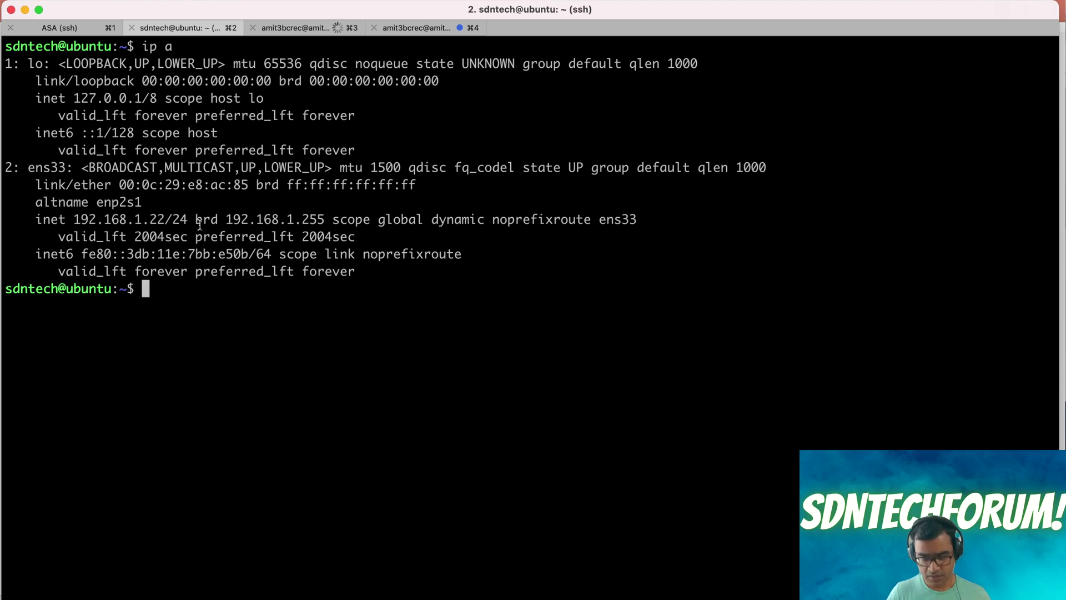
Step: Check with netstat that port 514 listens on TCP and UDP, then list the directory with ls -l
{"action": "type", "text": "netstat -tau"}
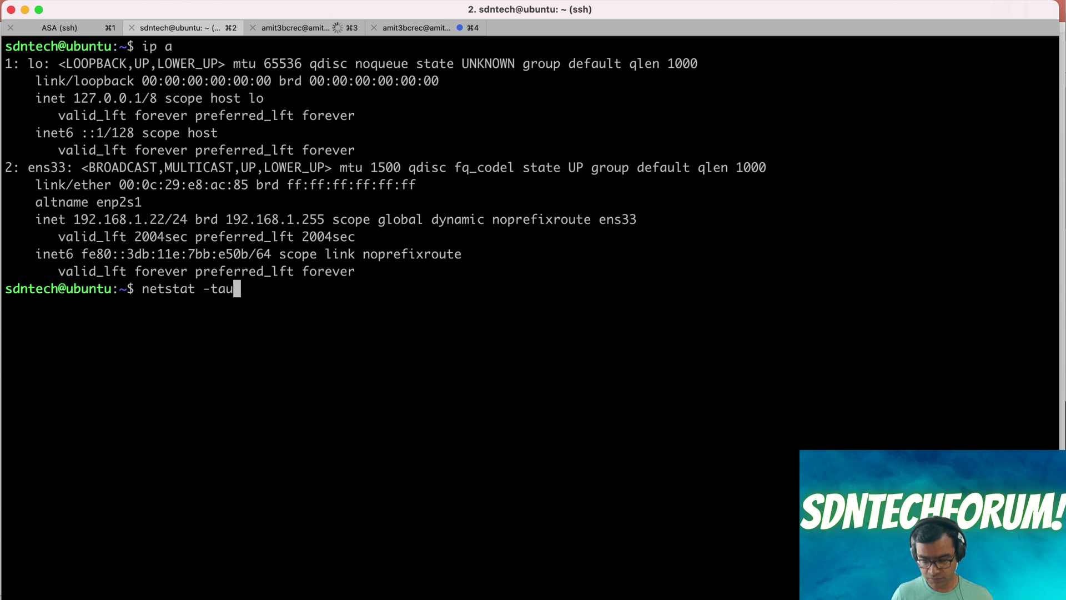
{"action": "type", "text": "np | gre"}
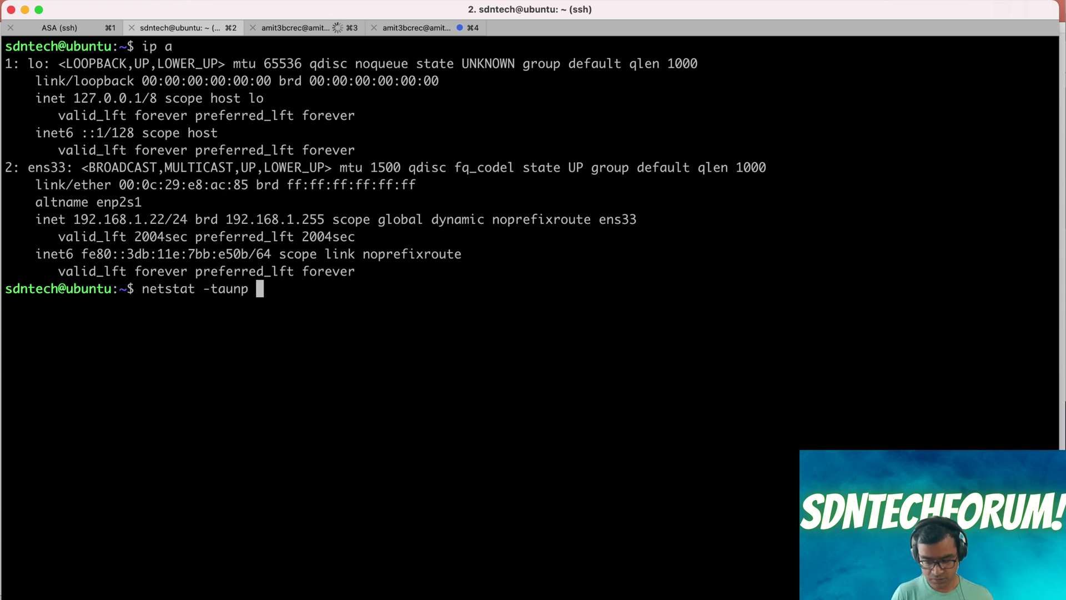
{"action": "type", "text": "p 514"}
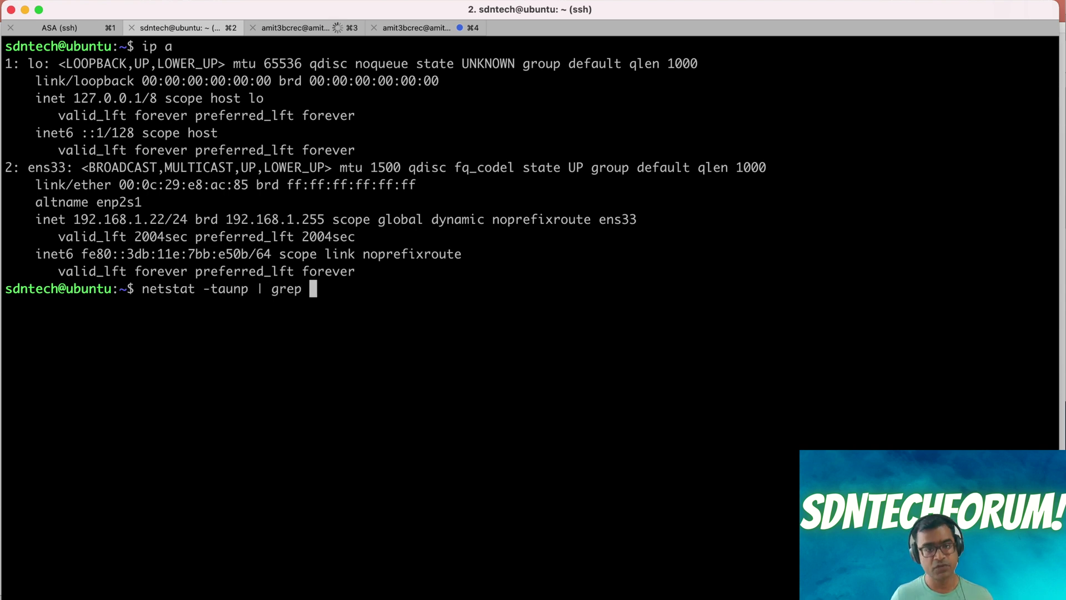
{"action": "key", "text": "Return"}
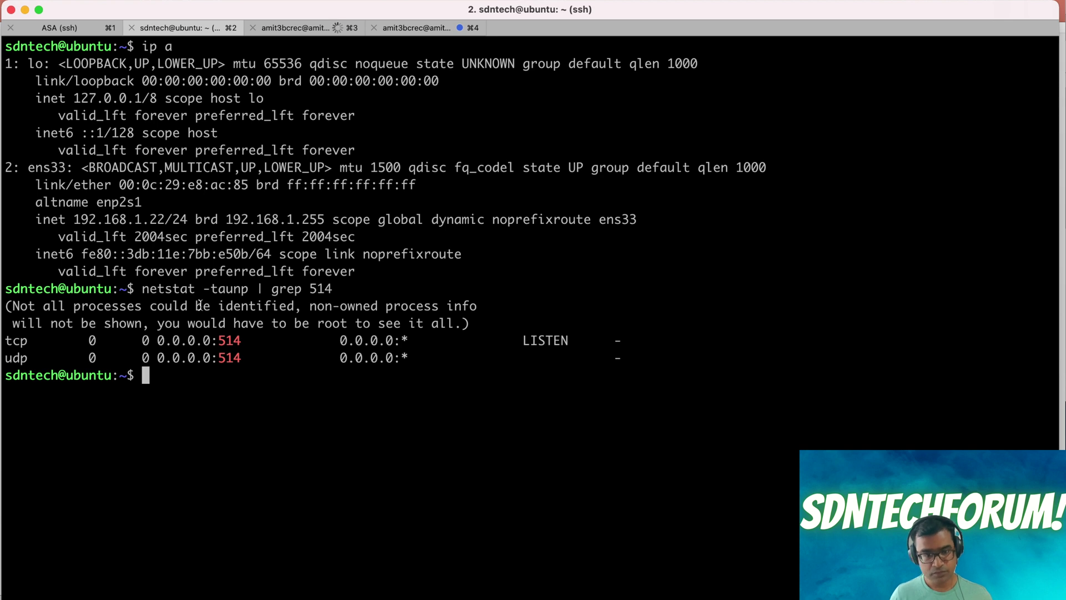
{"action": "type", "text": "ls "}
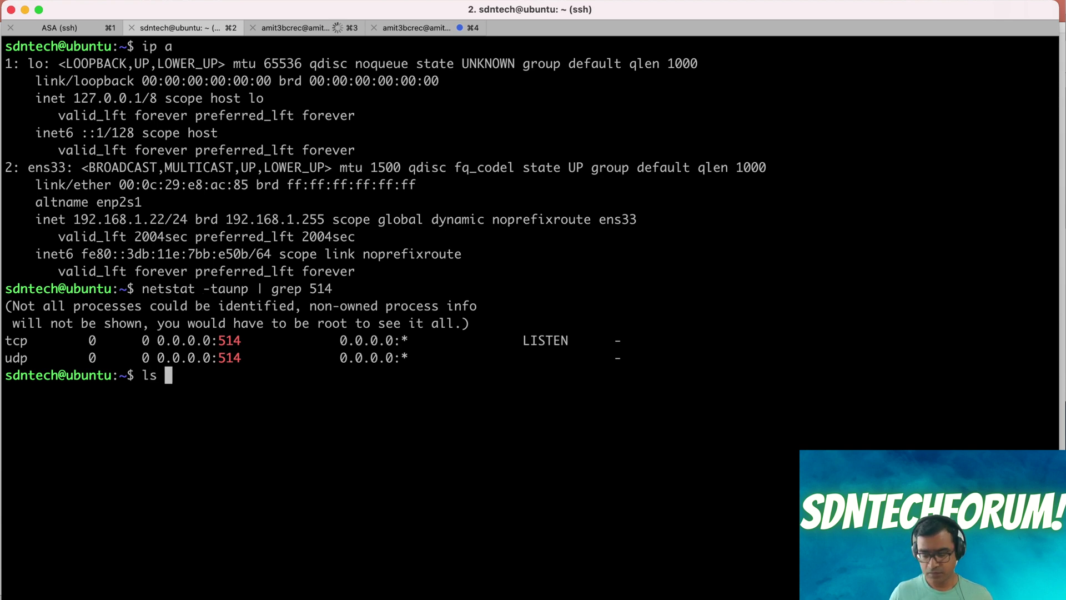
{"action": "type", "text": "-l"}
{"action": "key", "text": "Return"}
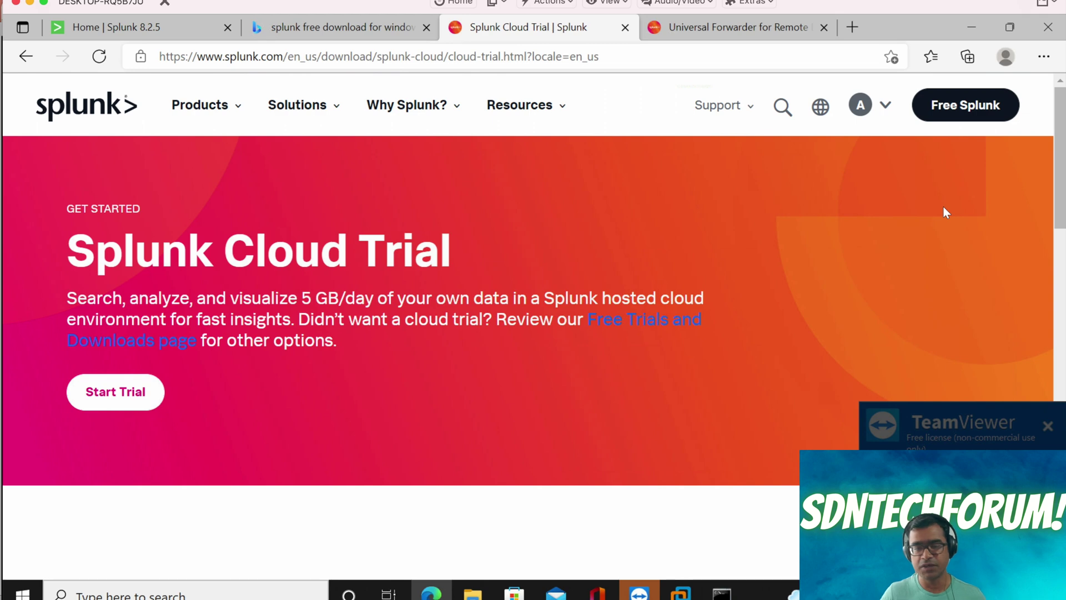
Step: Show the Splunk Enterprise 60-day trial on the free trials page, then return to the 'Home | Splunk 8.2.5' tab
{"action": "scroll", "coordinate": [827, 246], "scroll_direction": "down", "scroll_amount": 20}
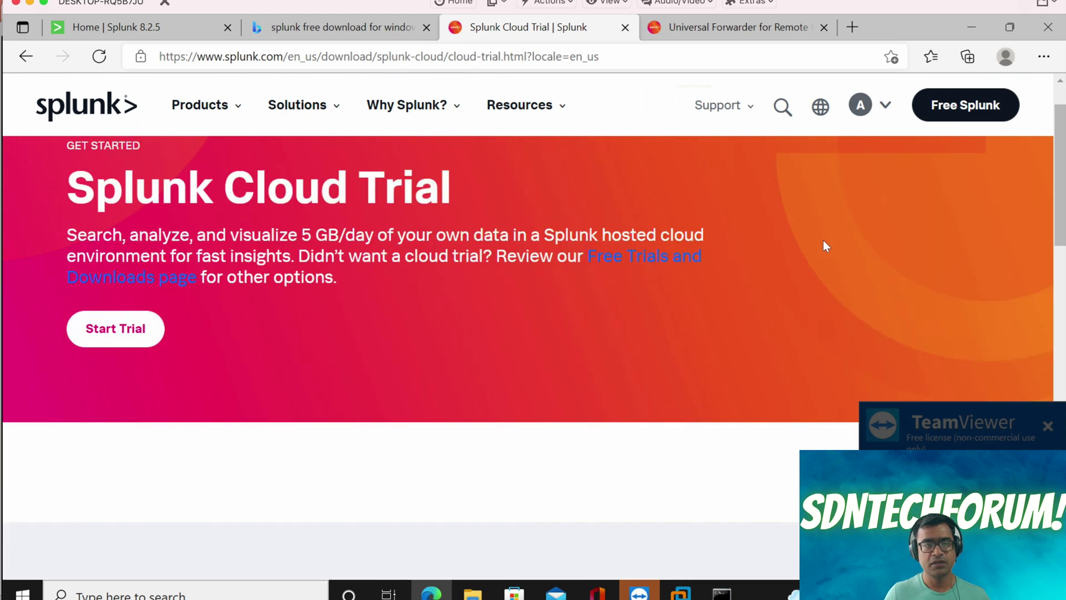
{"action": "scroll", "coordinate": [827, 246], "scroll_direction": "up", "scroll_amount": 20}
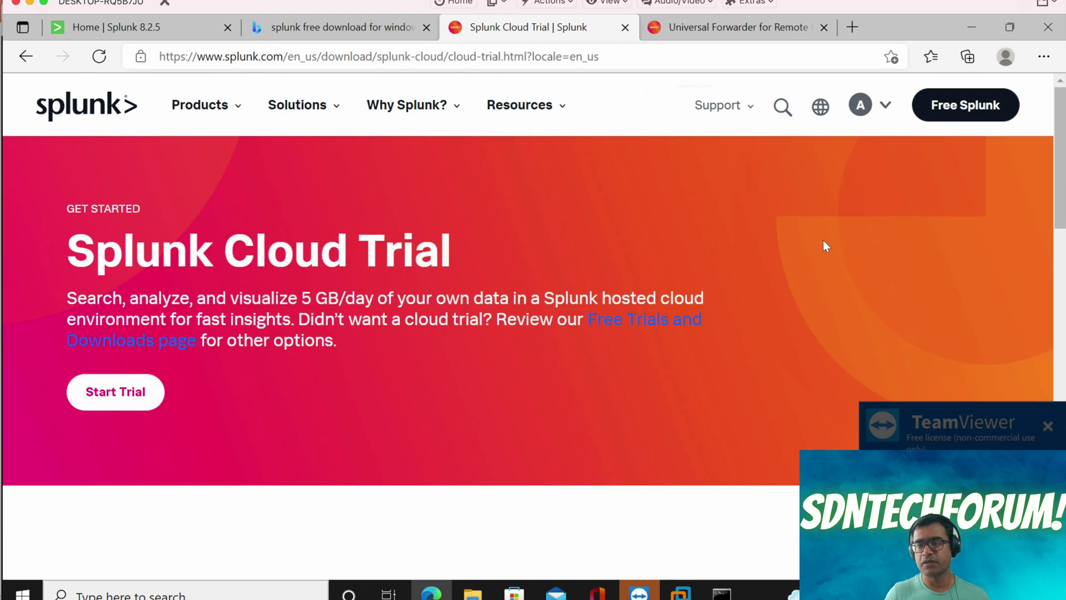
{"action": "left_click_drag", "start_coordinate": [1060, 192], "coordinate": [1062, 349]}
{"action": "scroll", "coordinate": [1052, 272], "scroll_direction": "down", "scroll_amount": 6}
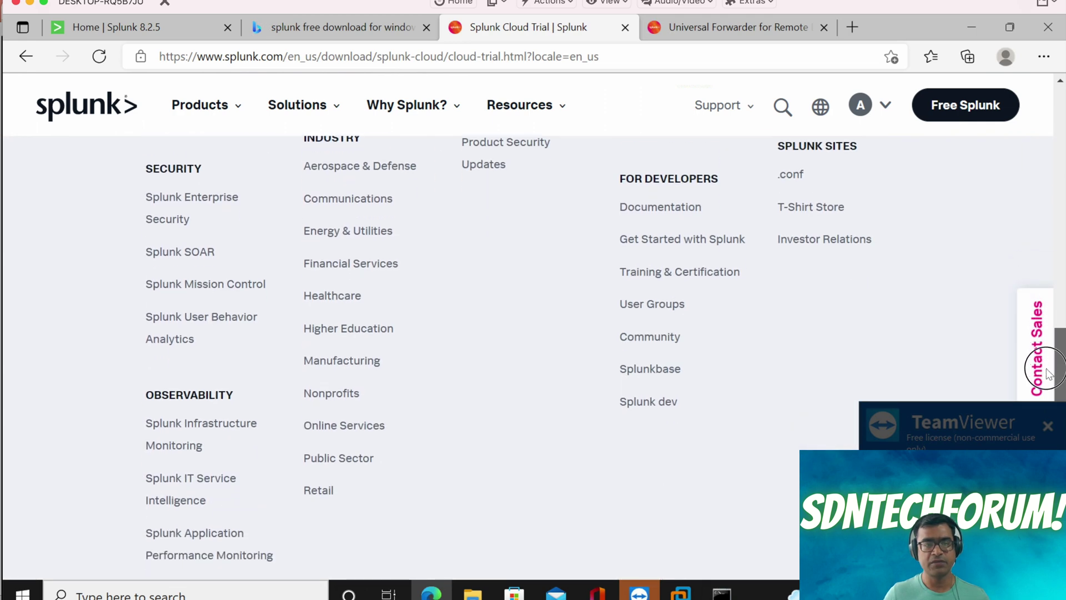
{"action": "scroll", "coordinate": [1044, 251], "scroll_direction": "up", "scroll_amount": 5}
{"action": "scroll", "coordinate": [1043, 251], "scroll_direction": "up", "scroll_amount": 12}
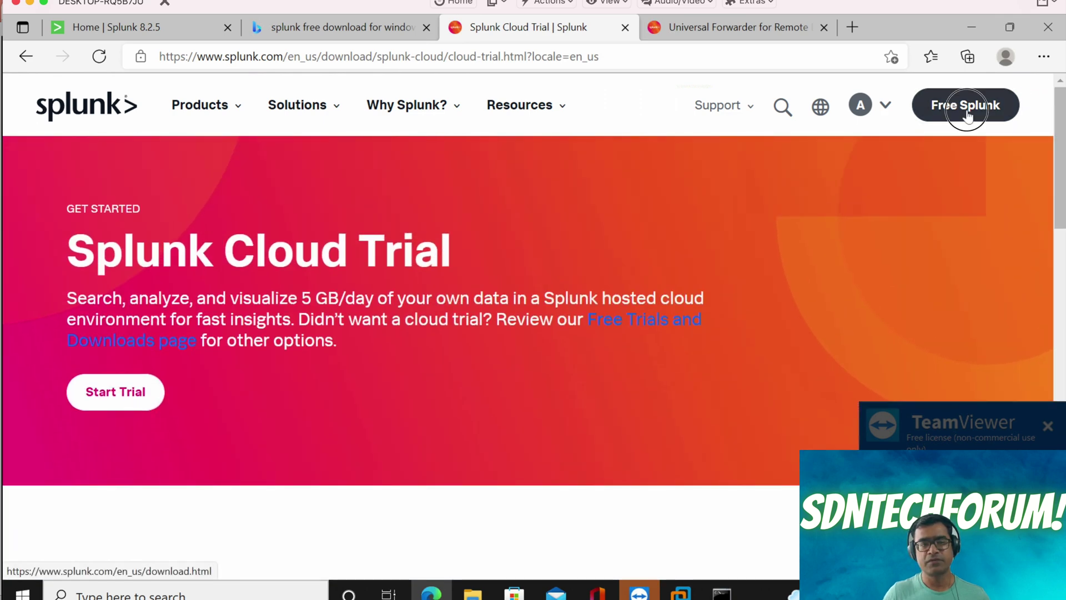
{"action": "left_click", "coordinate": [967, 114]}
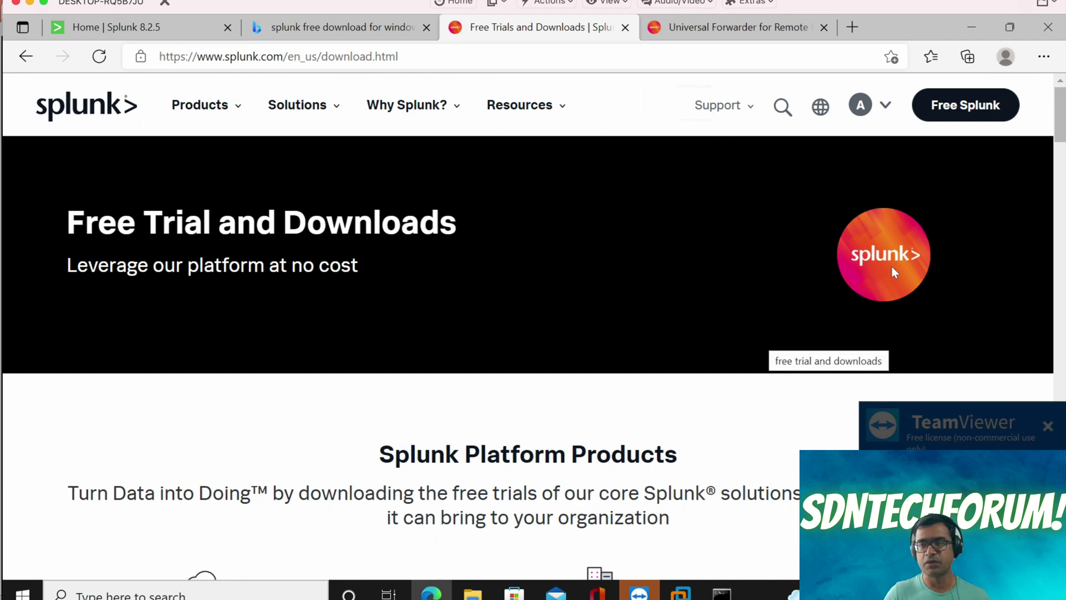
{"action": "left_click", "coordinate": [1057, 145]}
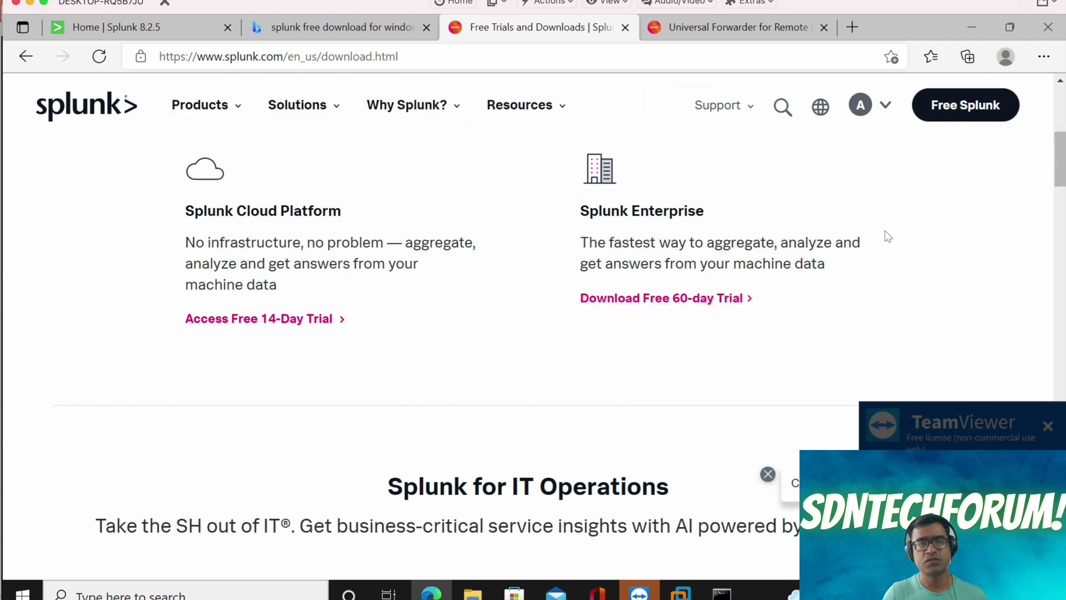
{"action": "mouse_move", "coordinate": [488, 126]}
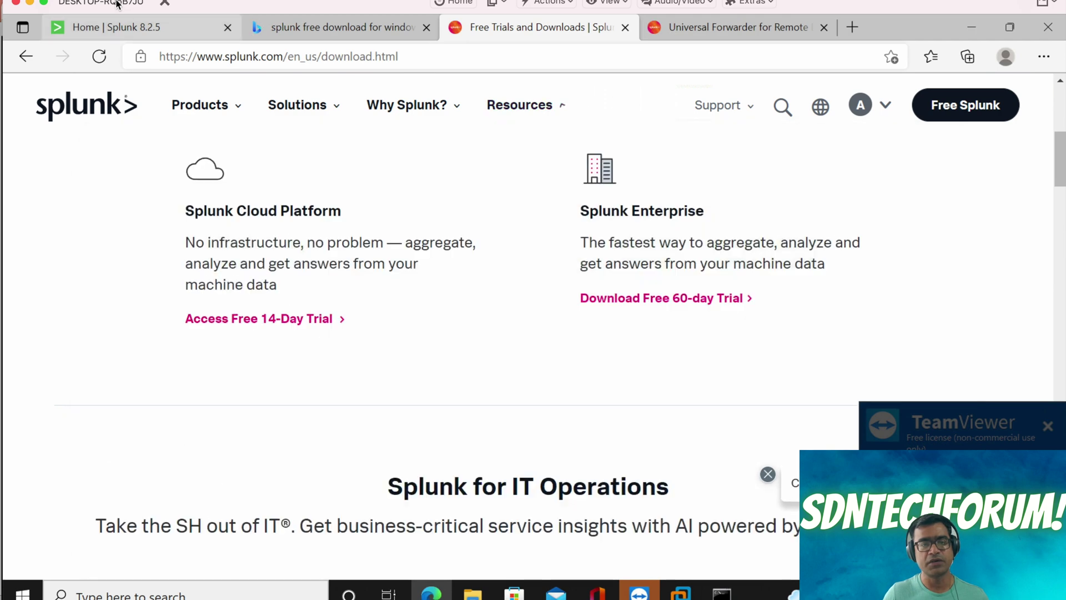
{"action": "left_click", "coordinate": [157, 29]}
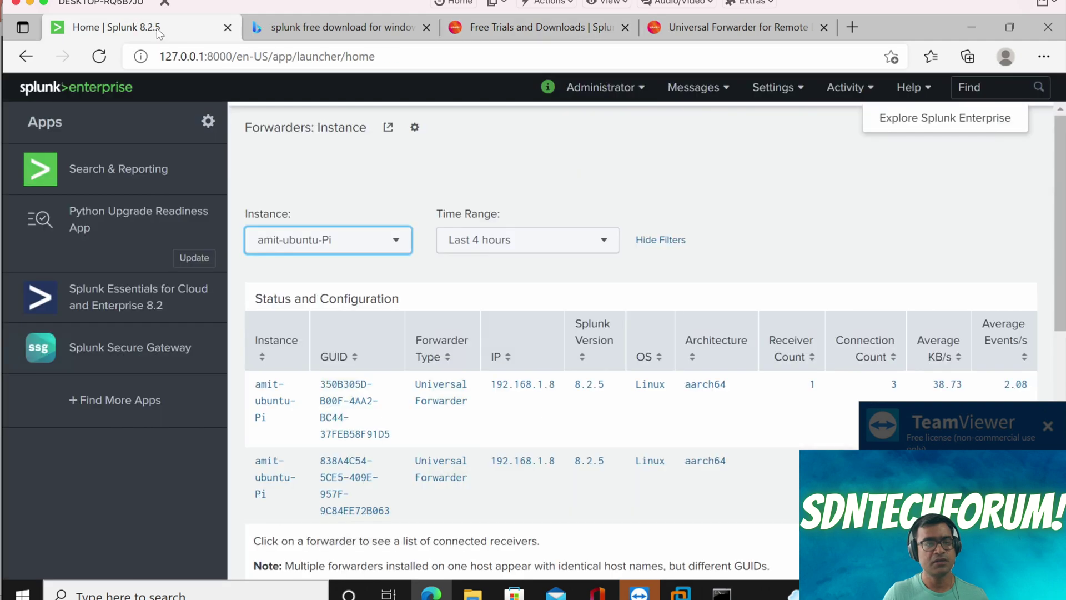
Step: Go into Search & Reporting and choose Settings > Add Data
{"action": "left_click", "coordinate": [109, 178]}
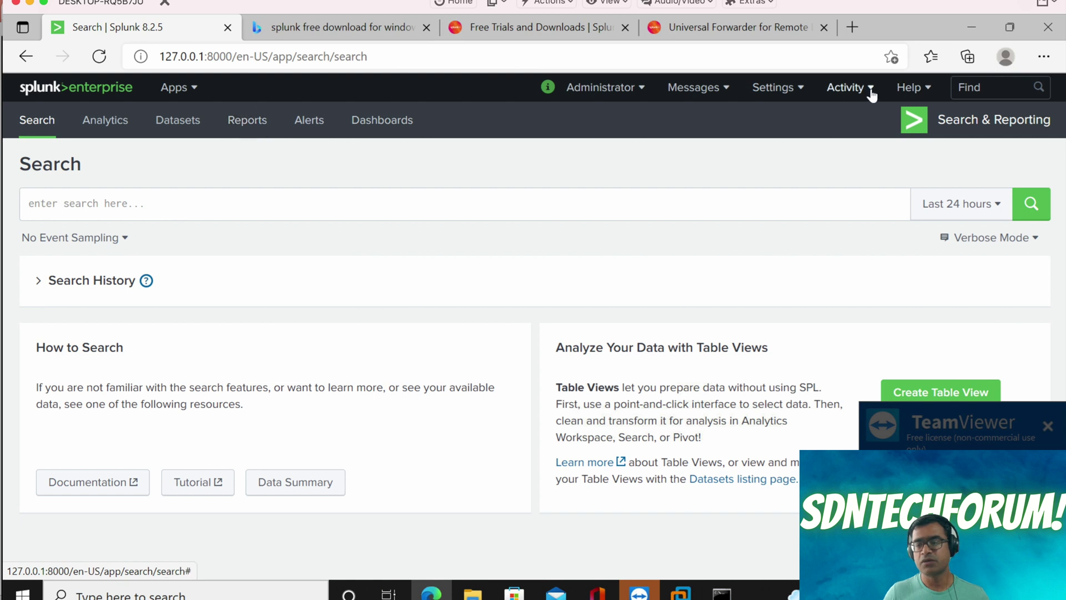
{"action": "left_click", "coordinate": [802, 93]}
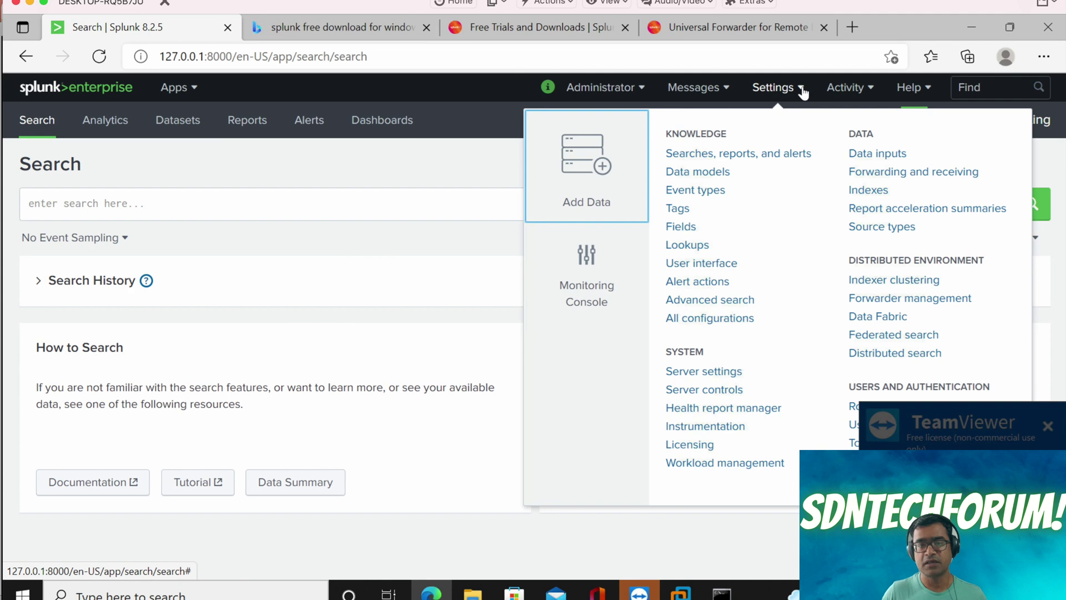
{"action": "left_click", "coordinate": [600, 171]}
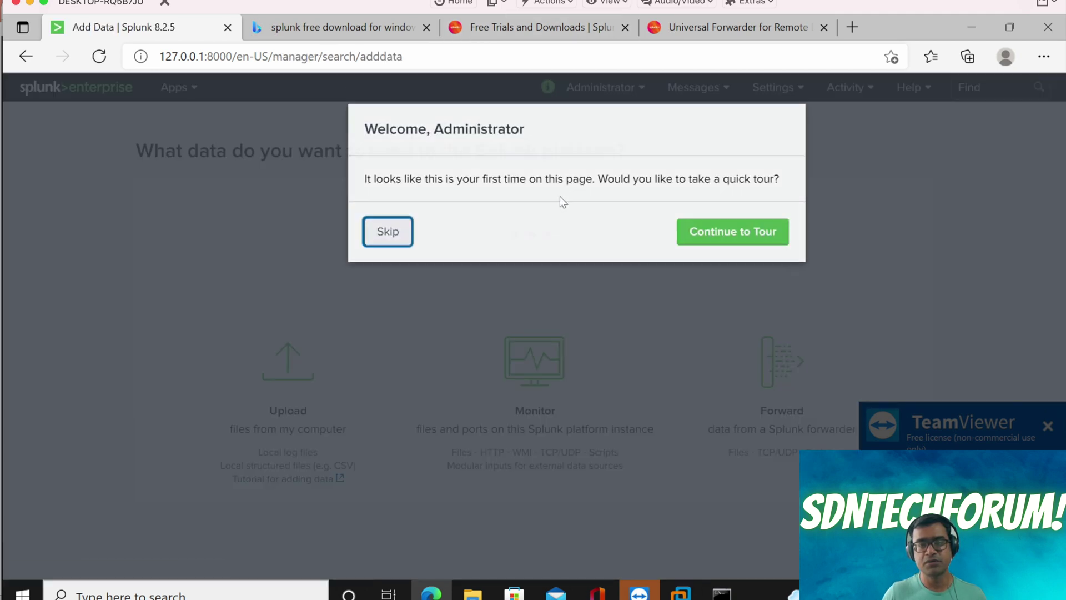
Step: Skip the guided tour, scroll through the Add Data options, and go back to the Splunk home page
{"action": "left_click", "coordinate": [369, 245]}
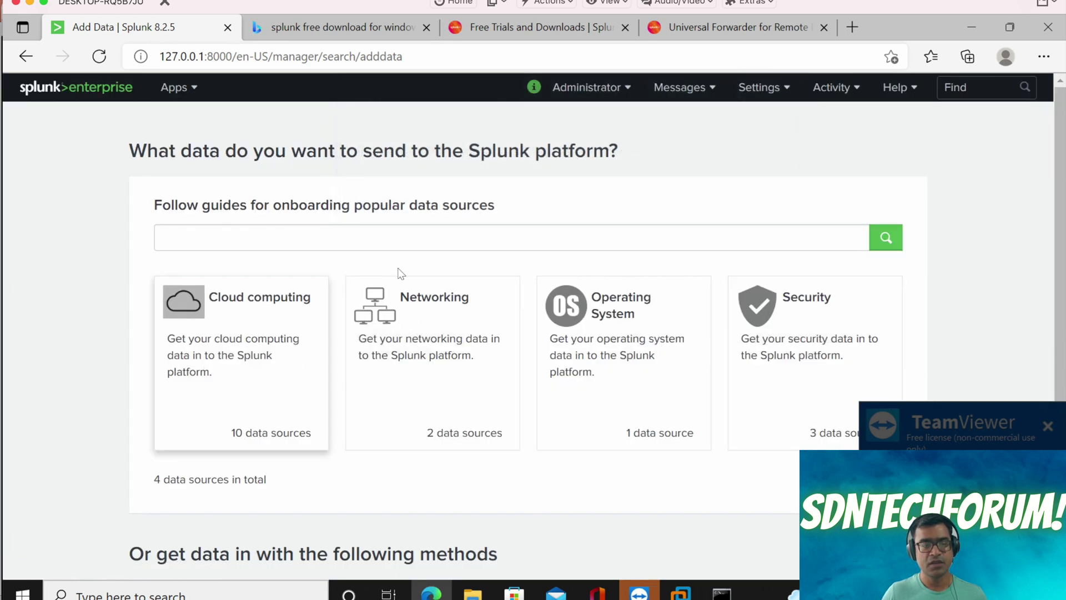
{"action": "scroll", "coordinate": [397, 270], "scroll_direction": "down", "scroll_amount": 1}
{"action": "scroll", "coordinate": [397, 270], "scroll_direction": "down", "scroll_amount": 2}
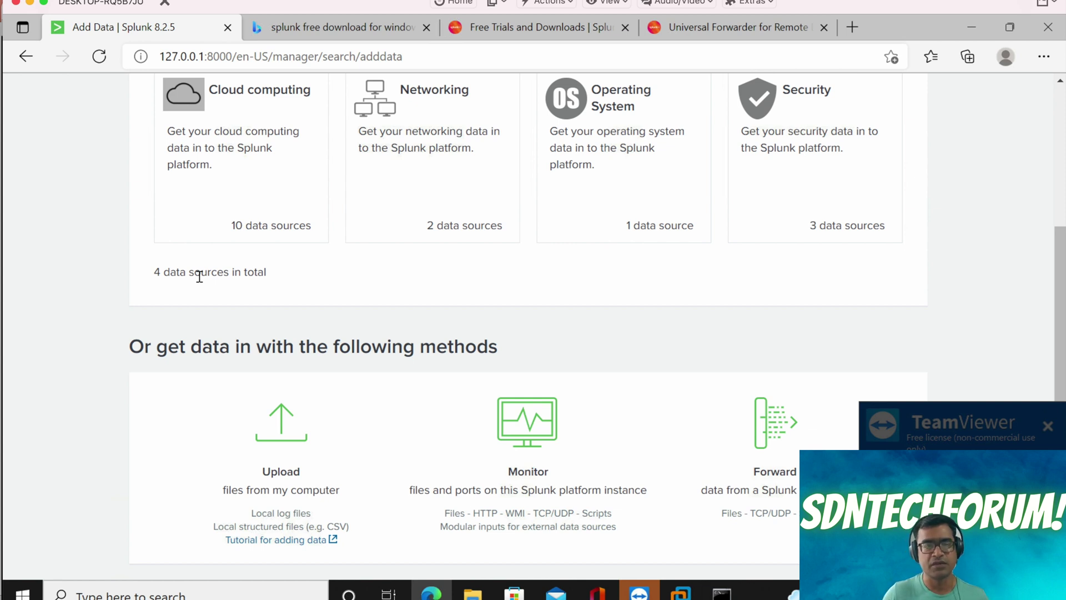
{"action": "scroll", "coordinate": [68, 204], "scroll_direction": "up", "scroll_amount": 4}
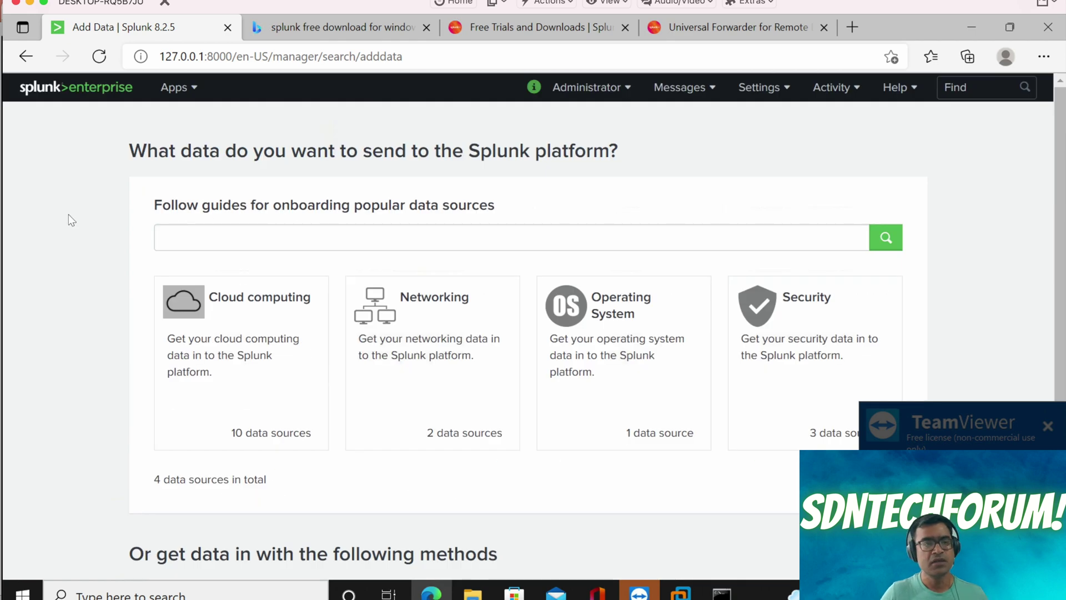
{"action": "left_click", "coordinate": [42, 90]}
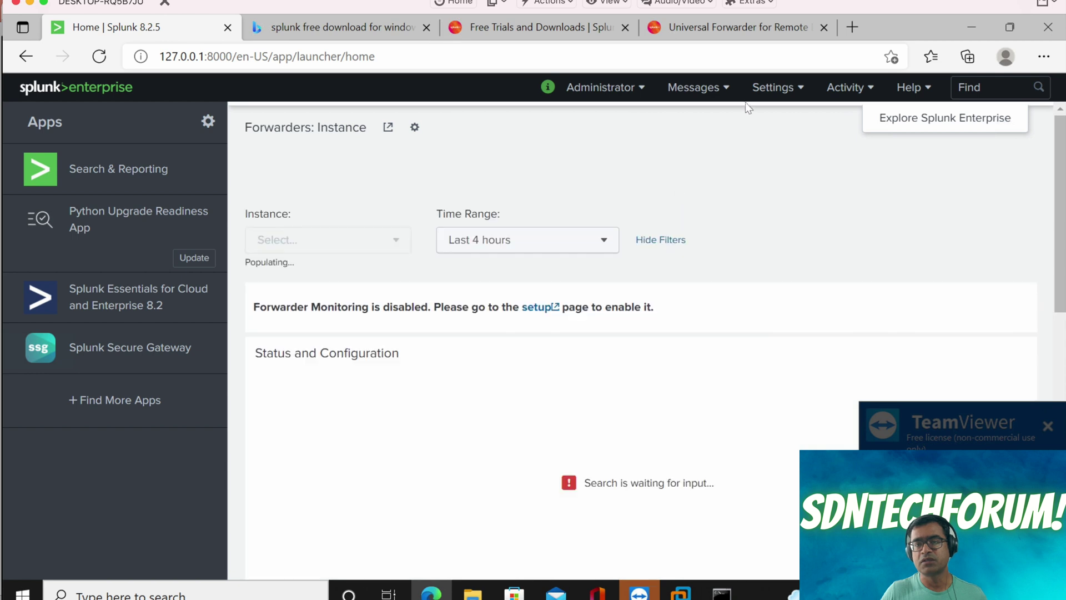
Step: Verify under Forwarding and receiving that receiving on port 9997 is enabled
{"action": "left_click", "coordinate": [800, 94]}
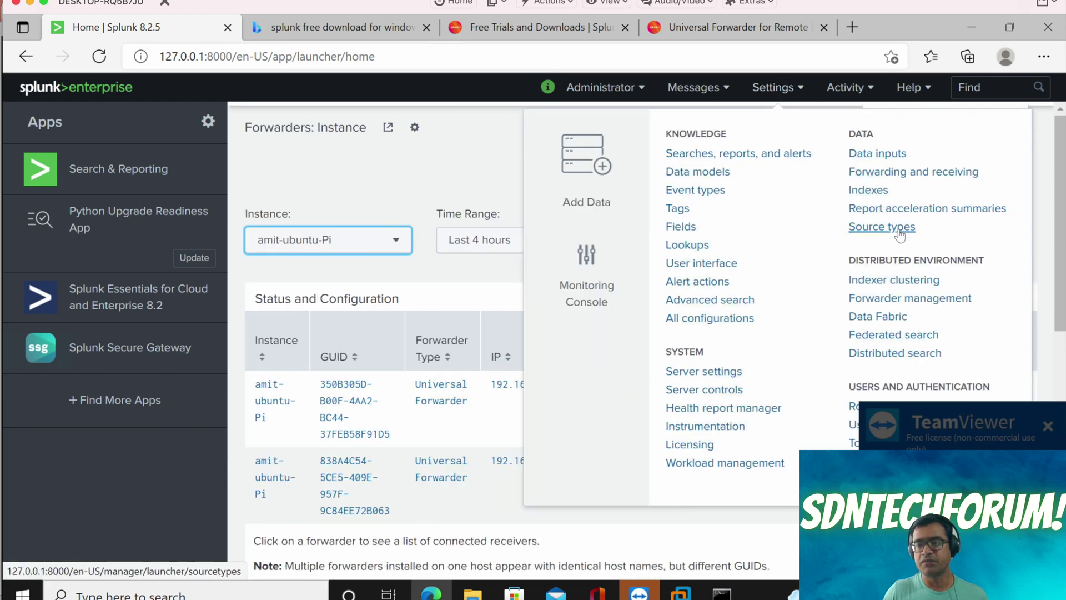
{"action": "left_click", "coordinate": [931, 173]}
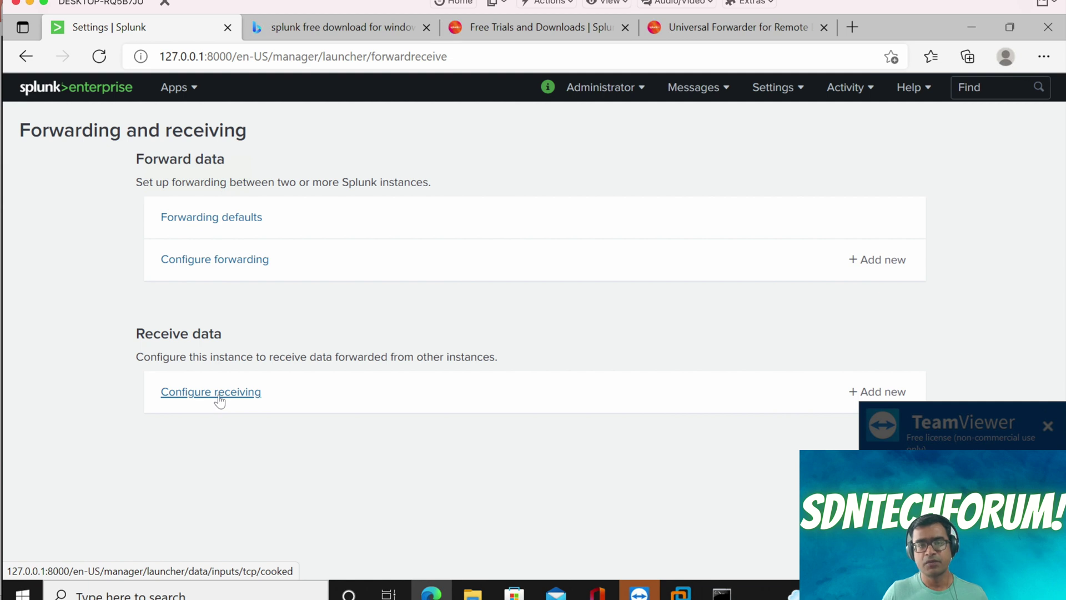
{"action": "left_click", "coordinate": [216, 401]}
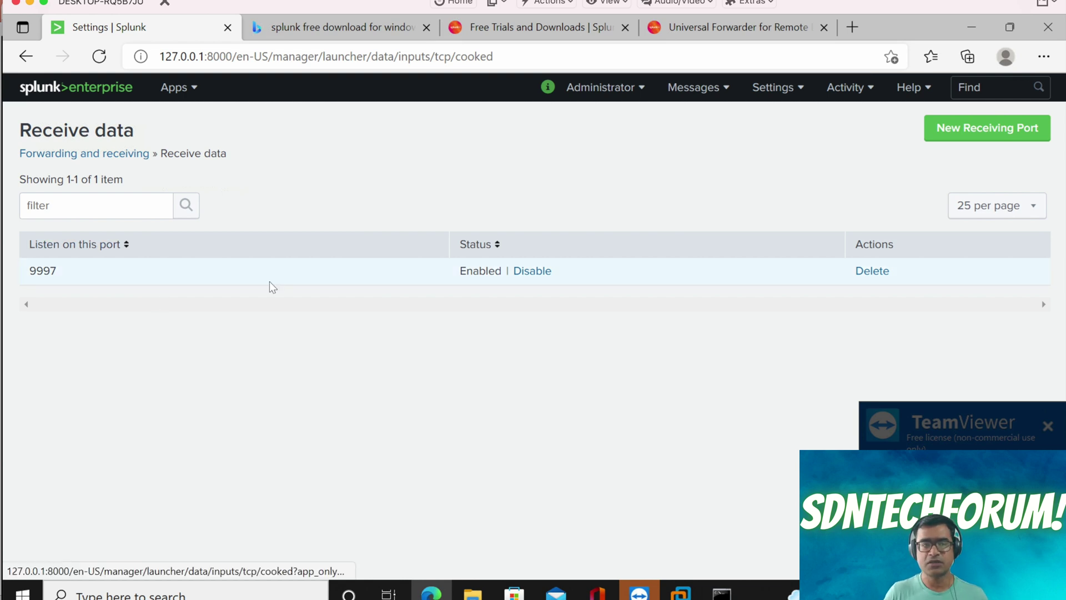
Step: Go back to Splunk home and Search & Reporting, then advance the presentation one slide
{"action": "left_click", "coordinate": [35, 92]}
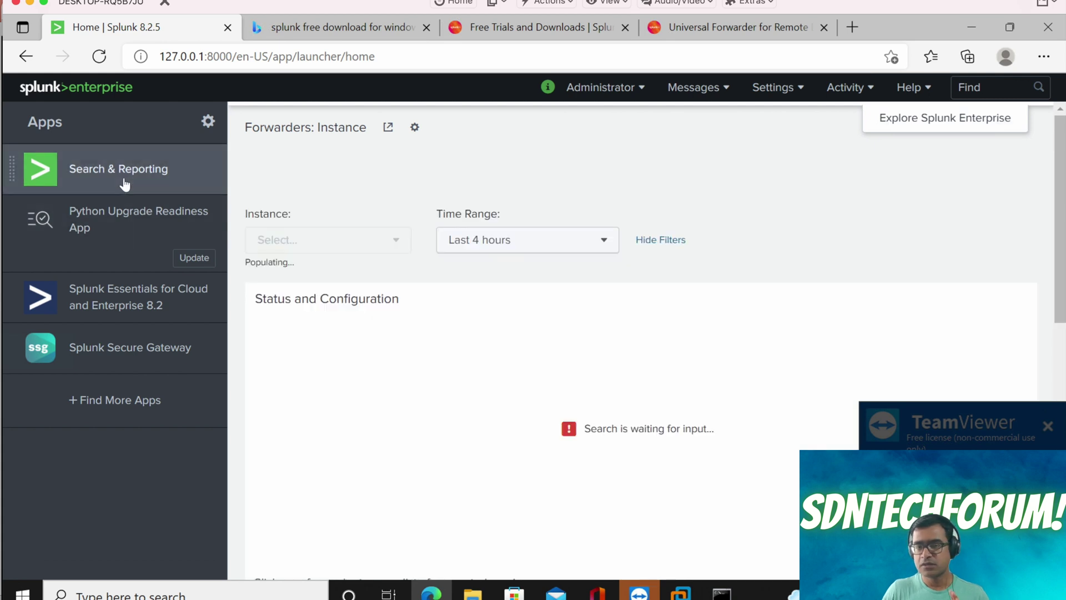
{"action": "left_click", "coordinate": [123, 175]}
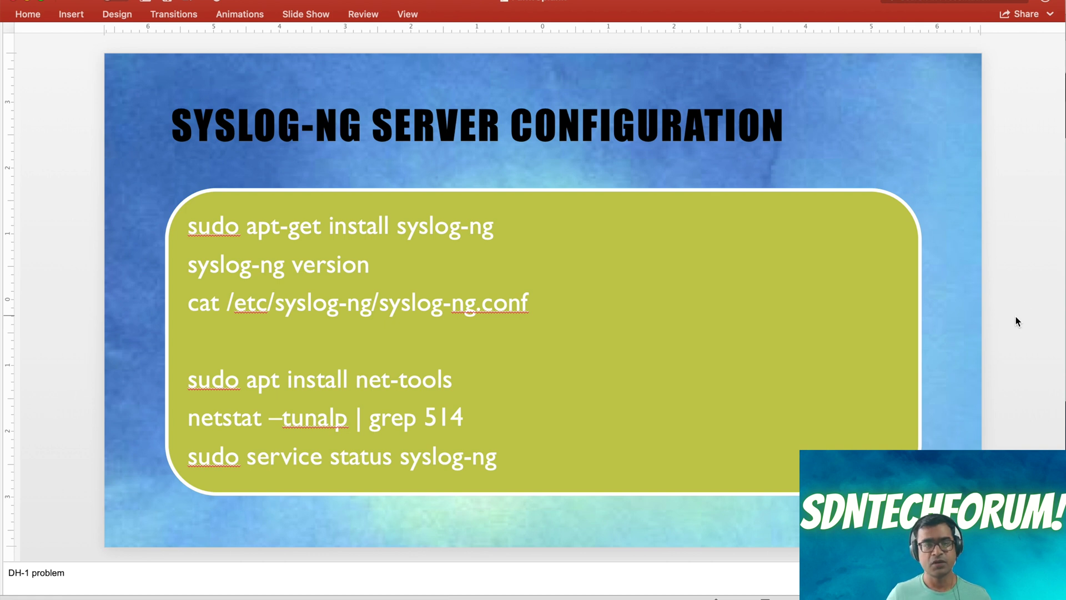
{"action": "key", "text": "Down"}
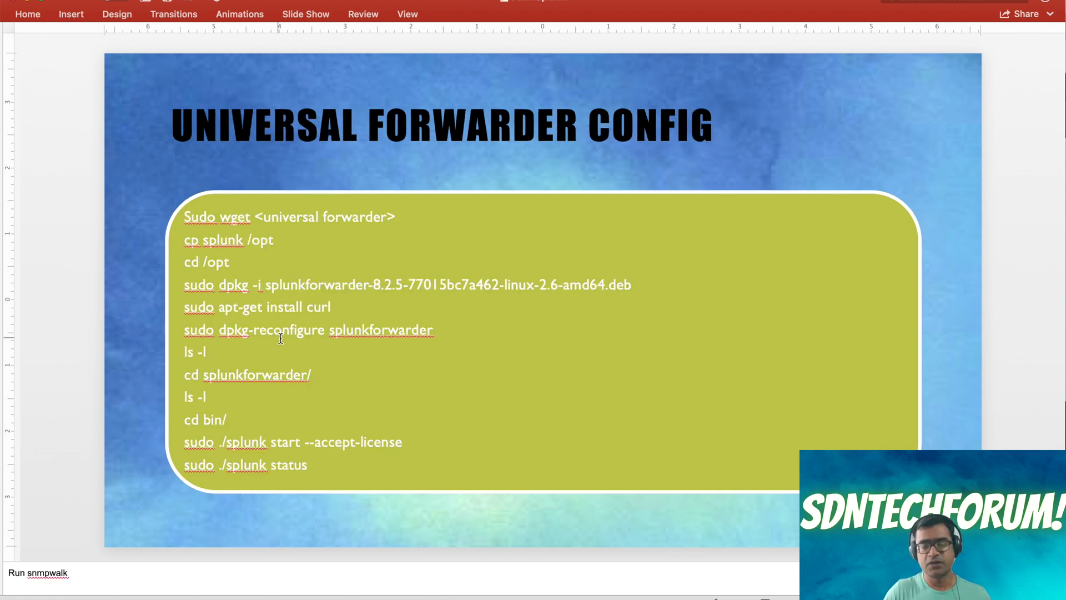
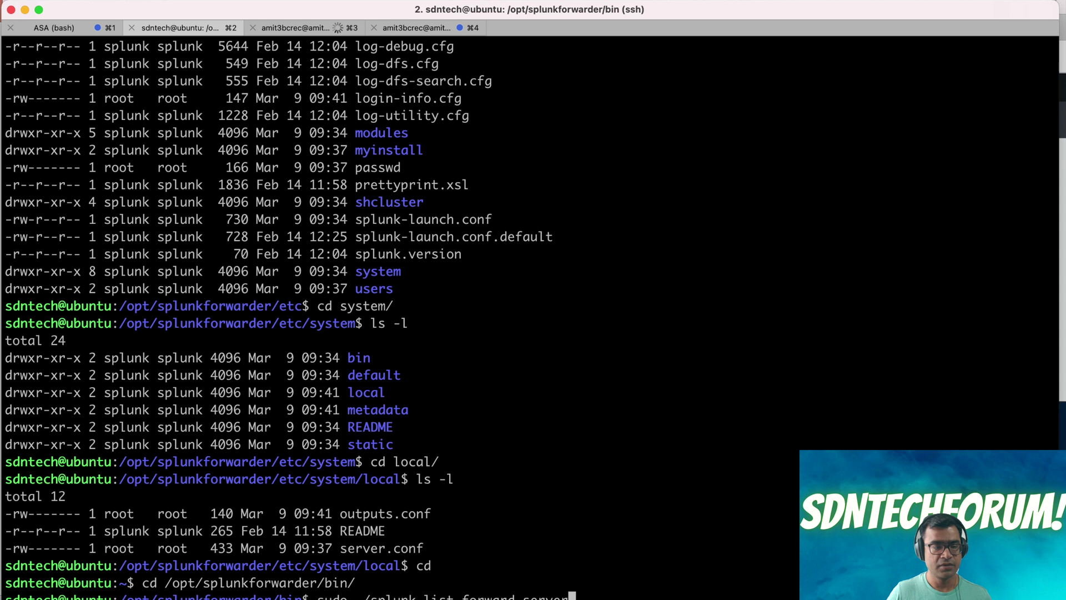
Step: Run splunk list forward-server with the Splunk credentials to confirm 192.168.1.16:9997 is the active forward
{"action": "key", "text": "Return"}
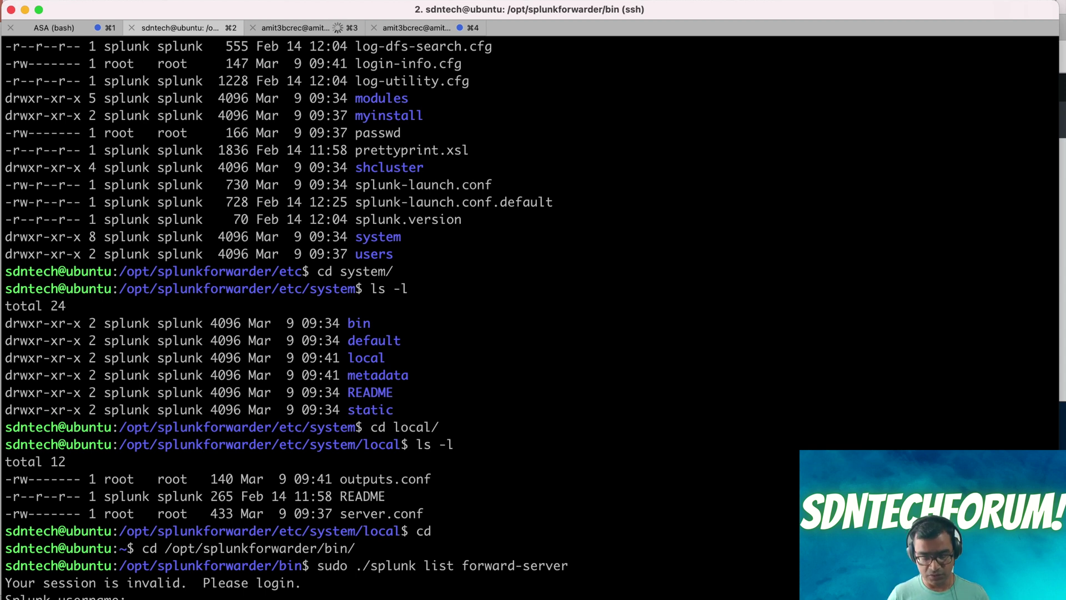
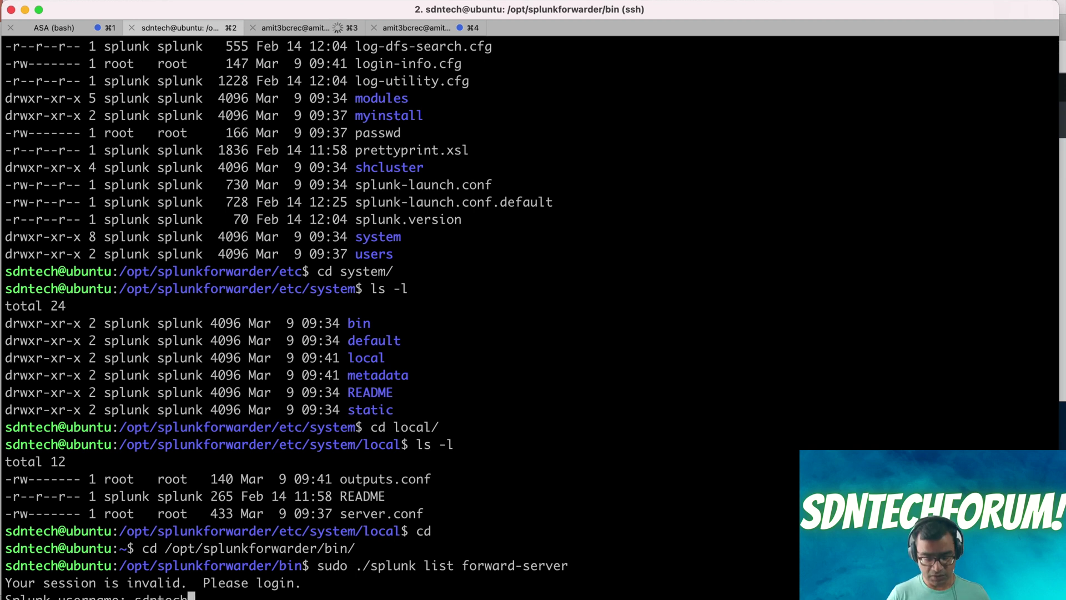
{"action": "key", "text": "Return"}
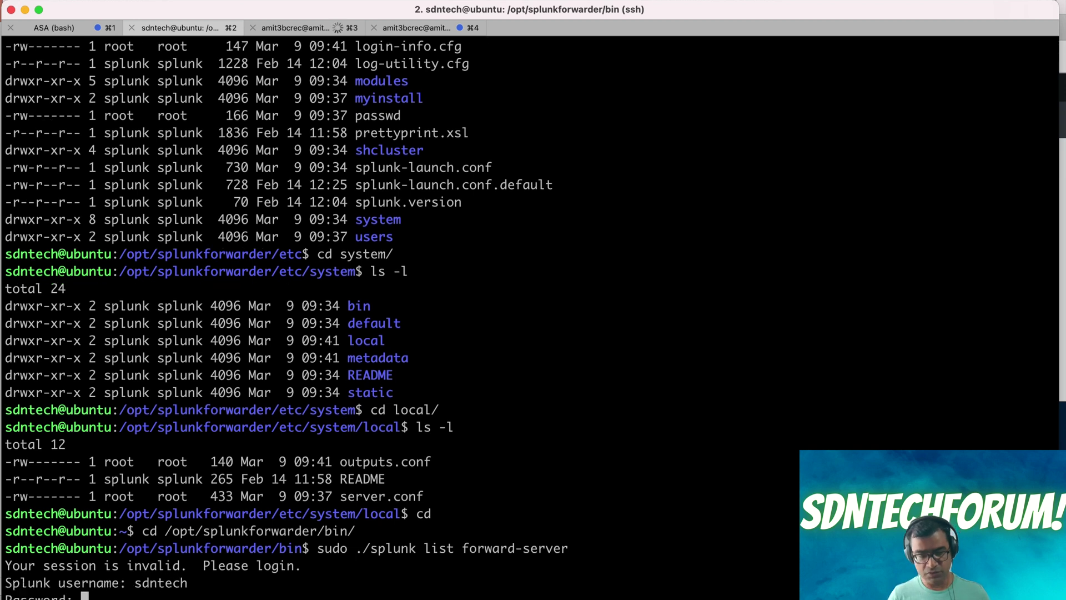
{"action": "key", "text": "Return"}
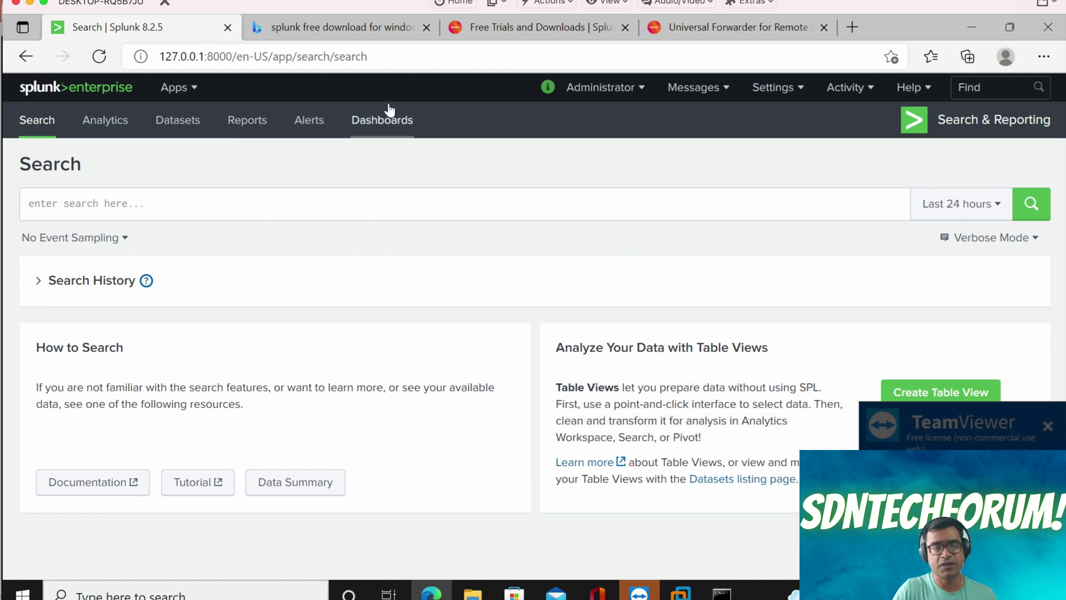
{"action": "left_click", "coordinate": [381, 129]}
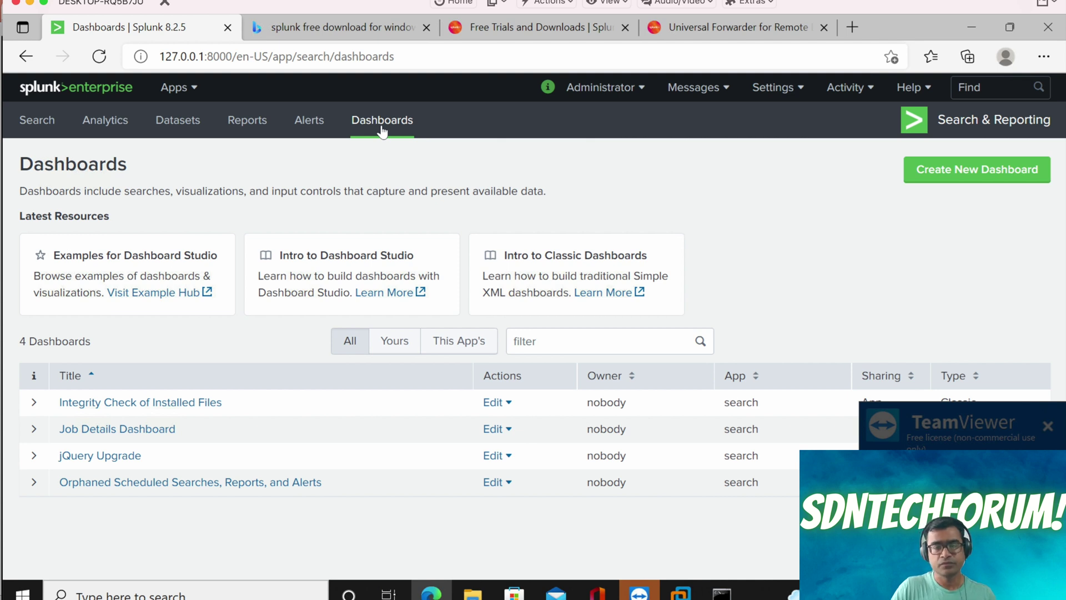
{"action": "left_click", "coordinate": [970, 171]}
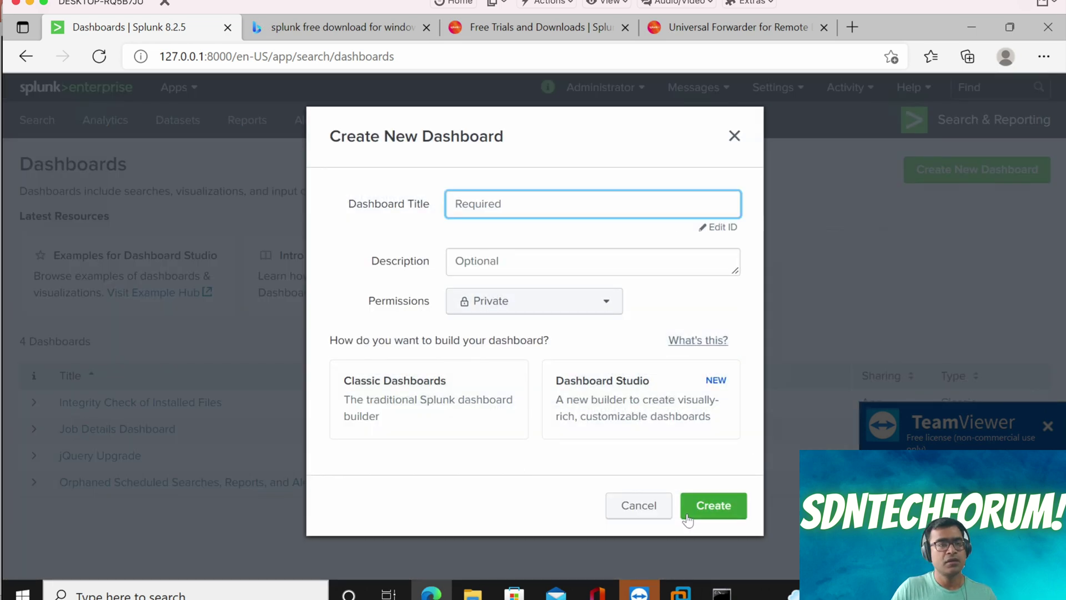
{"action": "left_click", "coordinate": [633, 505]}
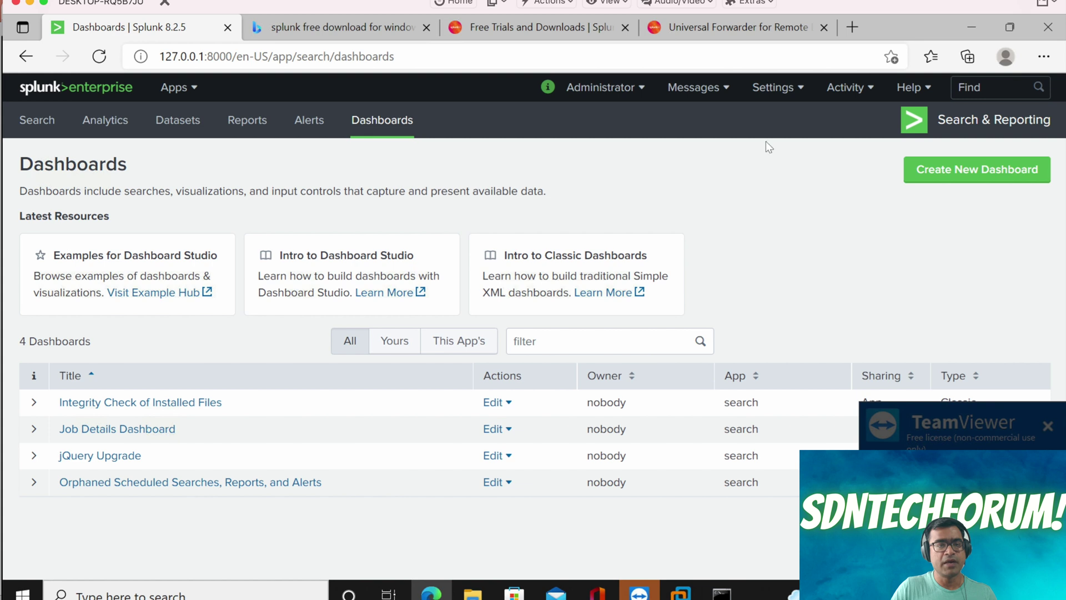
{"action": "left_click", "coordinate": [50, 127]}
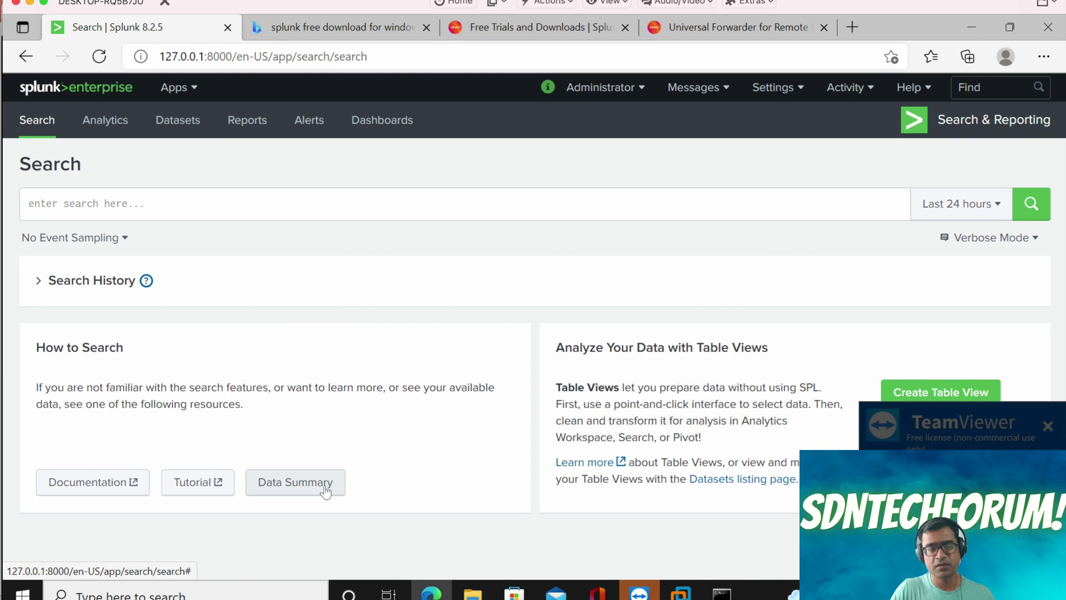
Step: Browse the Data Summary hosts, sources and sourcetypes, then search events from host 192.168.1.254
{"action": "left_click", "coordinate": [326, 489]}
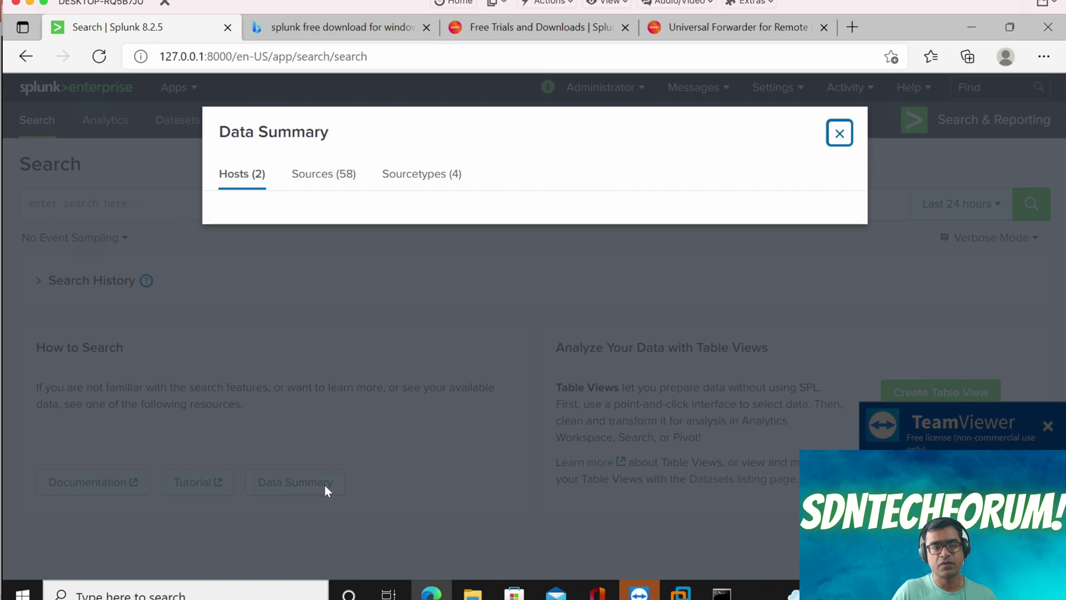
{"action": "left_click", "coordinate": [236, 182]}
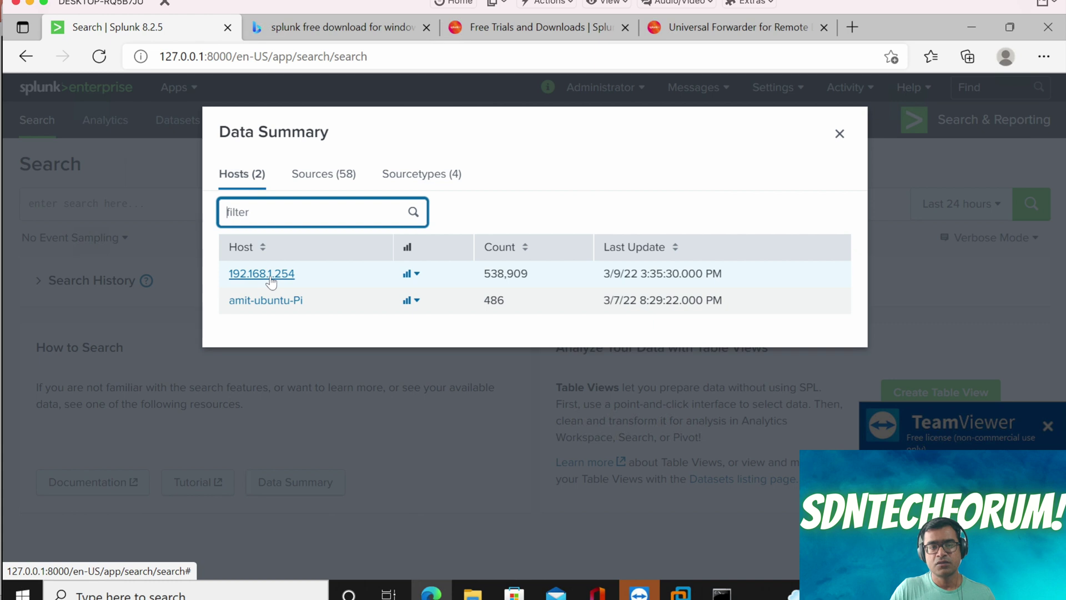
{"action": "left_click", "coordinate": [322, 173]}
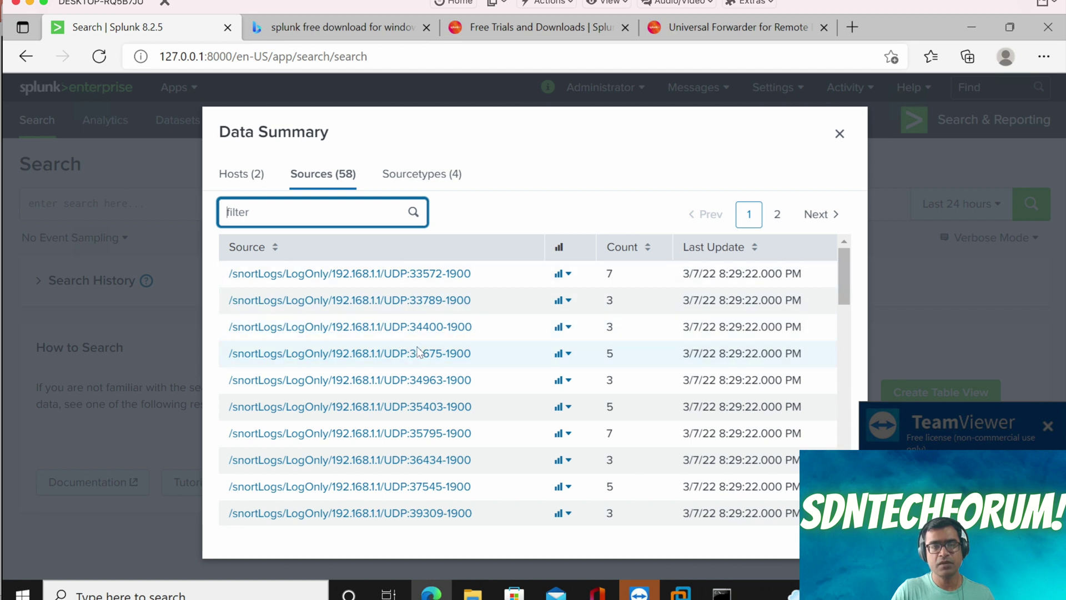
{"action": "scroll", "coordinate": [417, 352], "scroll_direction": "down", "scroll_amount": 10}
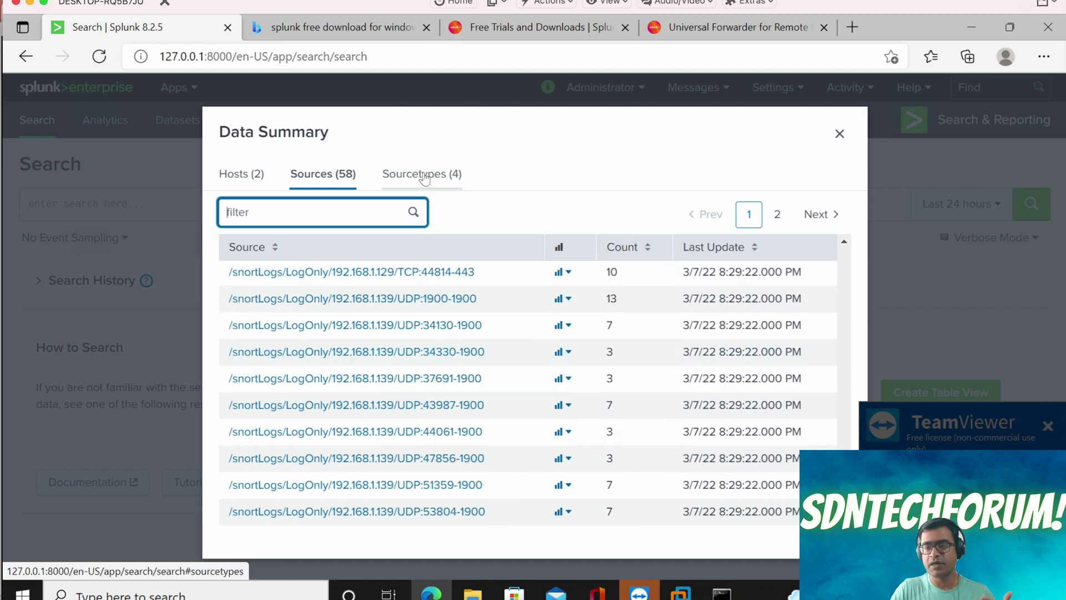
{"action": "left_click", "coordinate": [424, 176]}
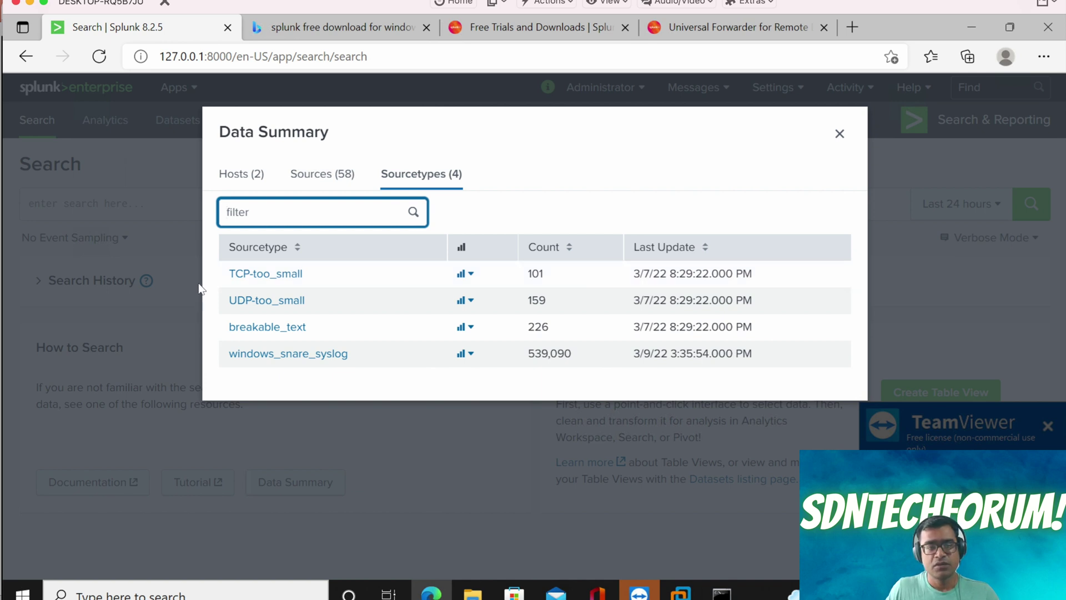
{"action": "left_click", "coordinate": [247, 182]}
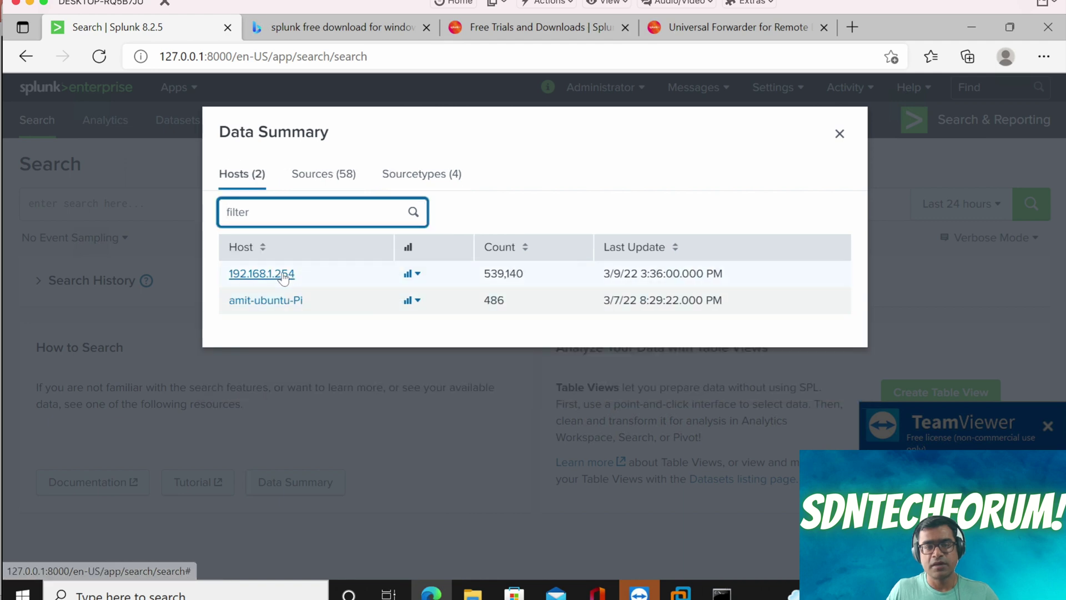
{"action": "left_click", "coordinate": [279, 272]}
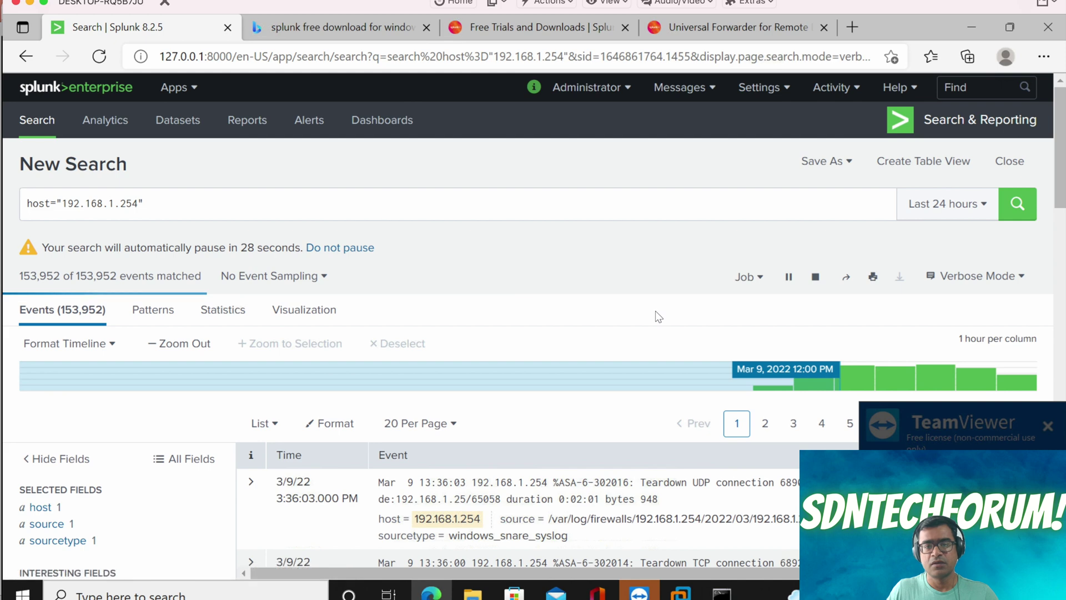
Step: Limit the host="192.168.1.254" search to a 30 minute window and view it as a table visualization
{"action": "scroll", "coordinate": [655, 311], "scroll_direction": "down", "scroll_amount": 9}
{"action": "scroll", "coordinate": [659, 317], "scroll_direction": "down", "scroll_amount": 5}
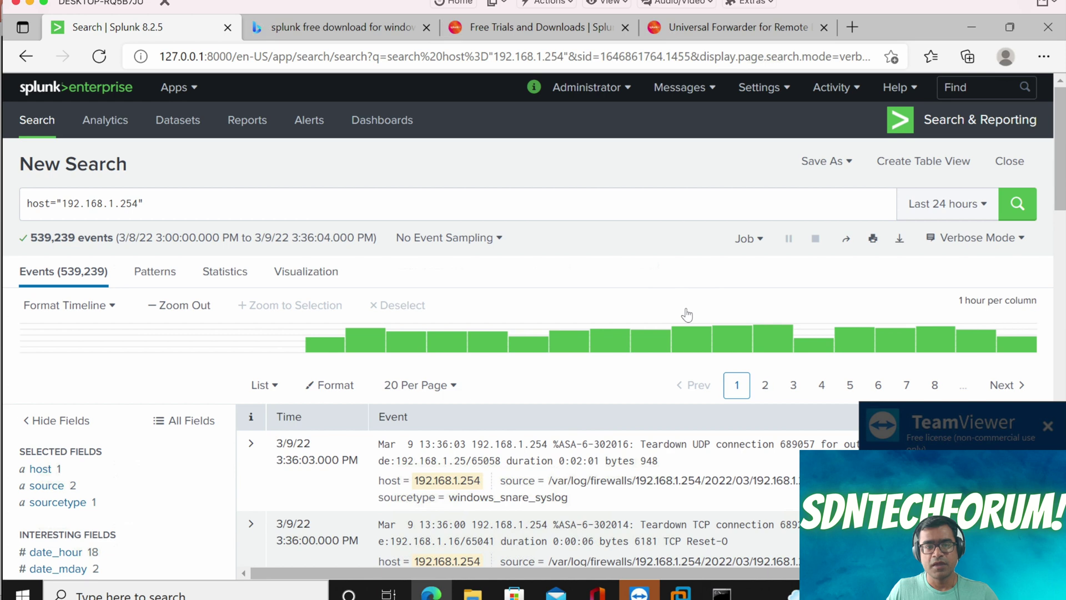
{"action": "scroll", "coordinate": [687, 315], "scroll_direction": "down", "scroll_amount": 10}
{"action": "scroll", "coordinate": [687, 315], "scroll_direction": "up", "scroll_amount": 12}
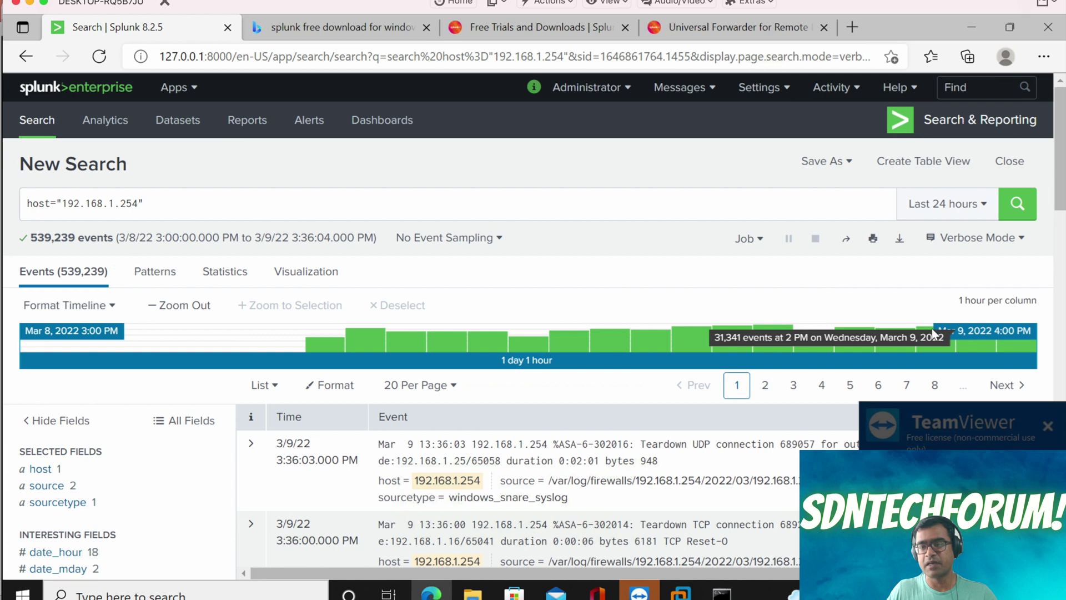
{"action": "left_click", "coordinate": [984, 202]}
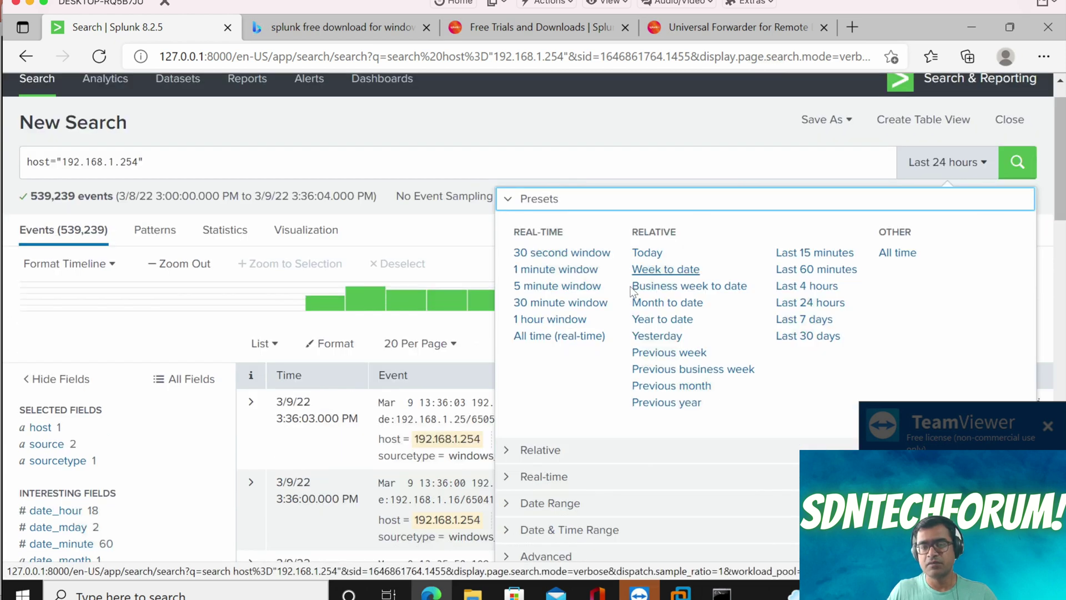
{"action": "left_click", "coordinate": [588, 303]}
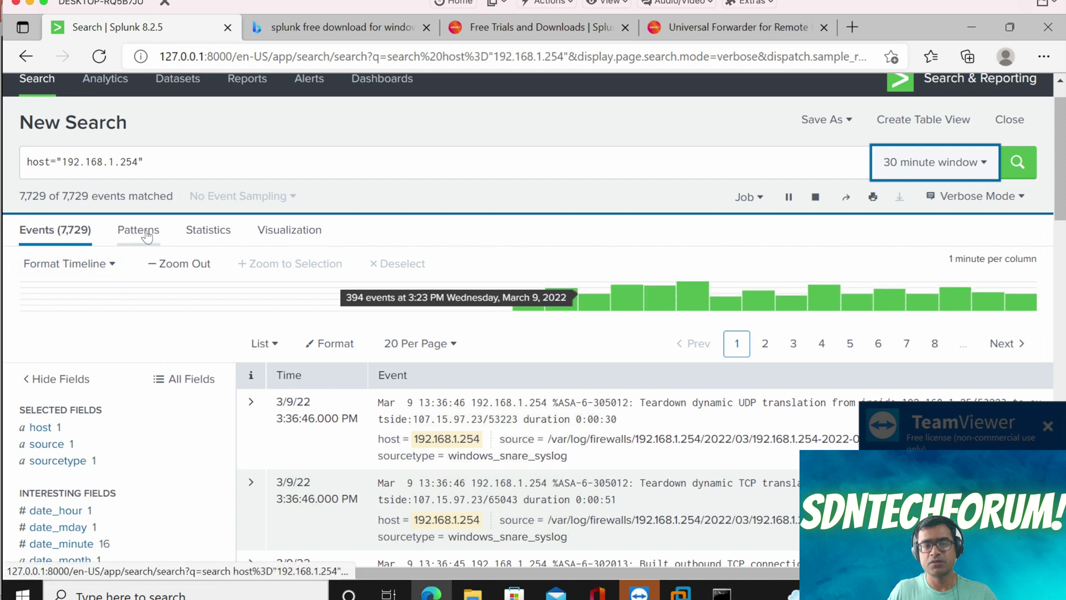
{"action": "left_click", "coordinate": [299, 230]}
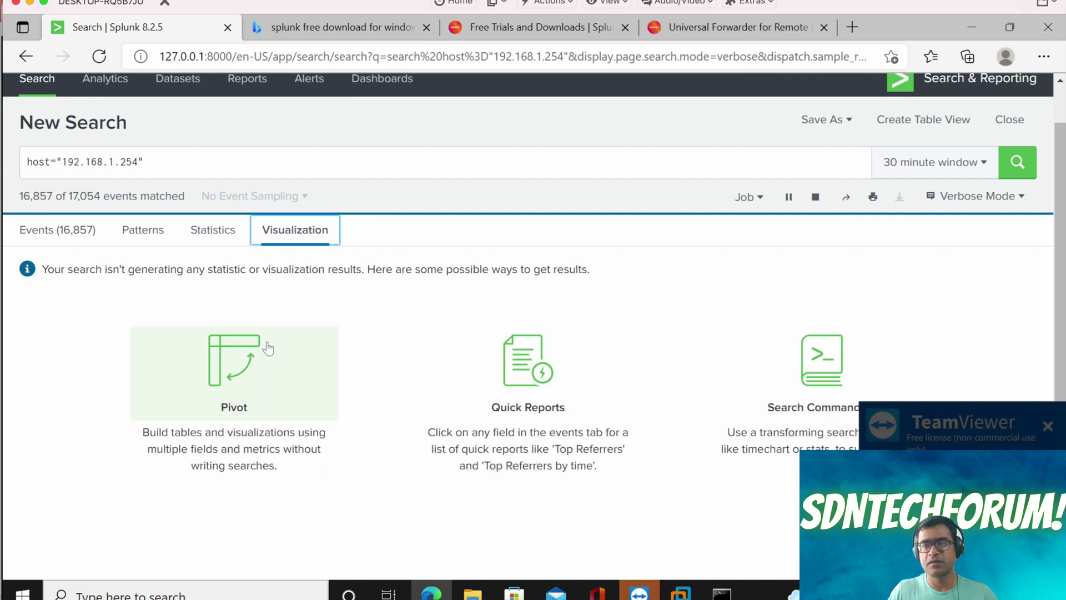
{"action": "left_click", "coordinate": [926, 127]}
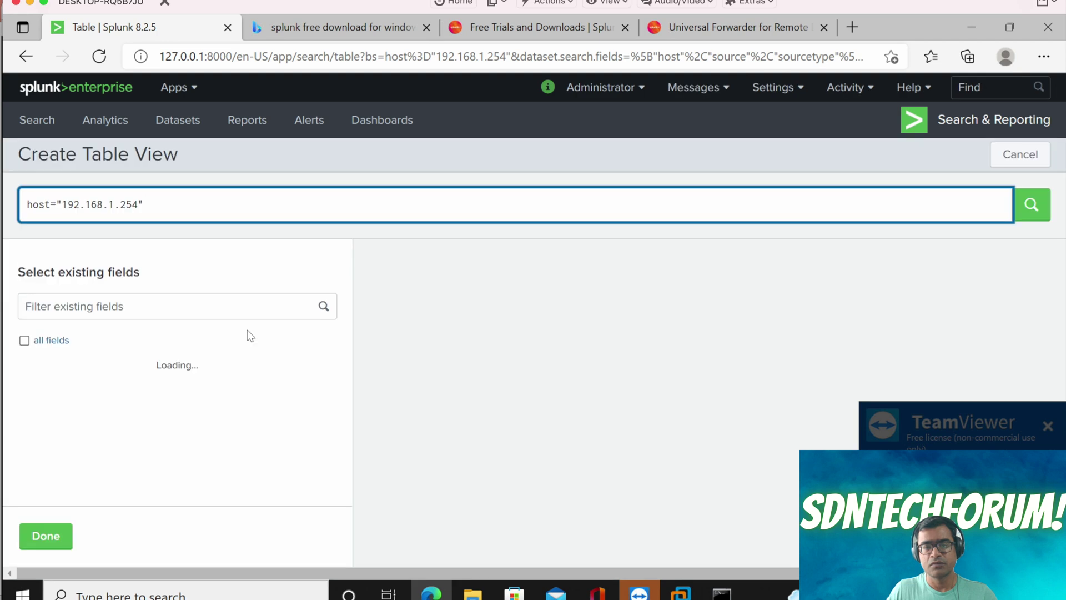
Step: Preview the 192.168.1.254 events' host, source and sourcetype table, then return to an empty Search page
{"action": "scroll", "coordinate": [740, 383], "scroll_direction": "down", "scroll_amount": 15}
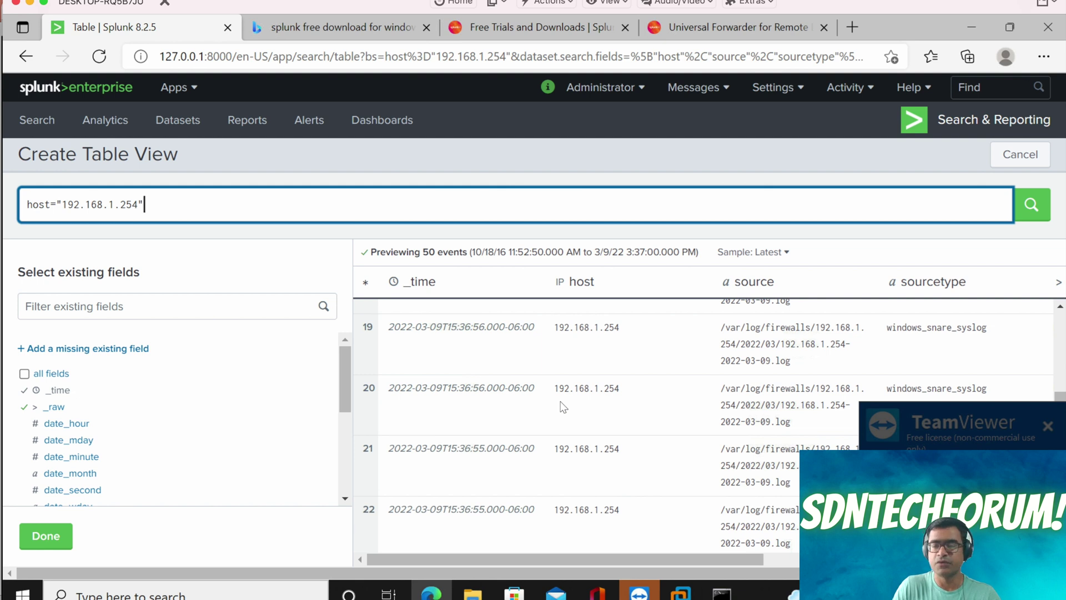
{"action": "left_click", "coordinate": [45, 129]}
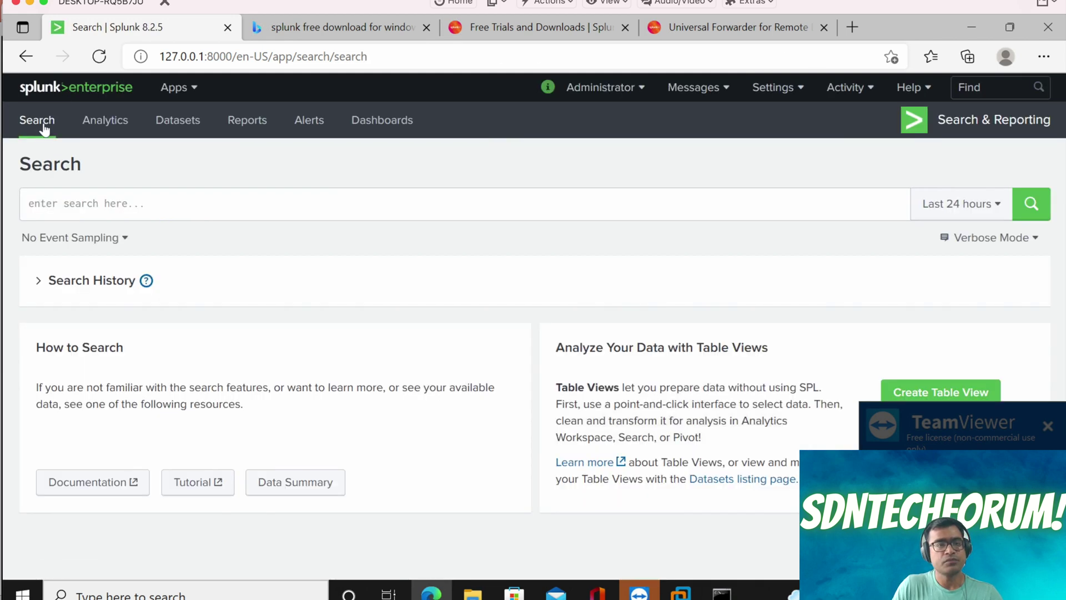
Step: Switch the home forwarder dashboard's Instance dropdown to ubuntu
{"action": "left_click", "coordinate": [38, 93]}
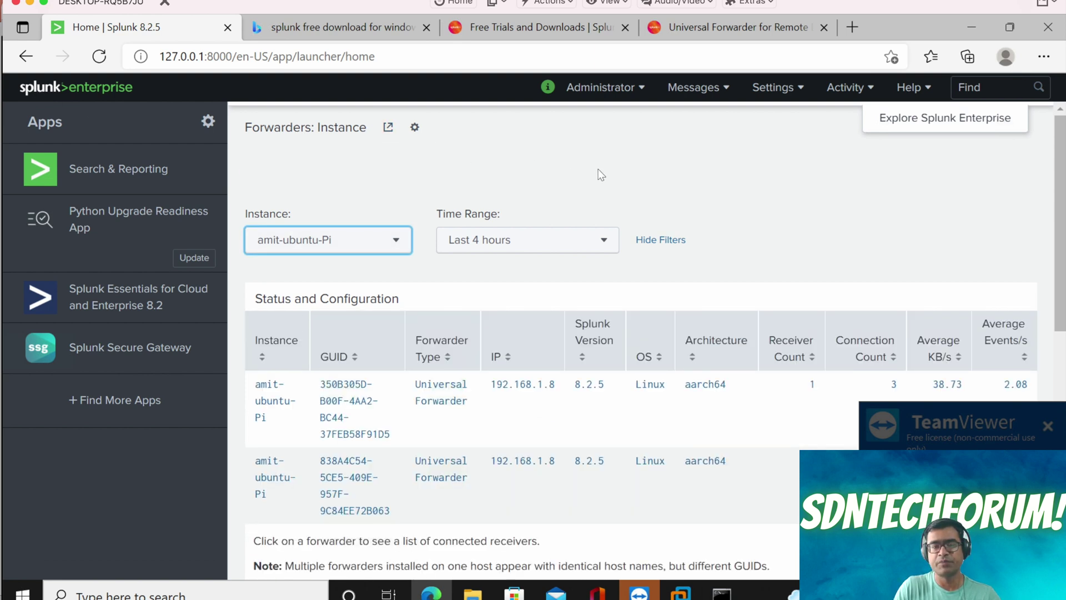
{"action": "scroll", "coordinate": [601, 175], "scroll_direction": "down", "scroll_amount": 10}
{"action": "scroll", "coordinate": [601, 174], "scroll_direction": "up", "scroll_amount": 10}
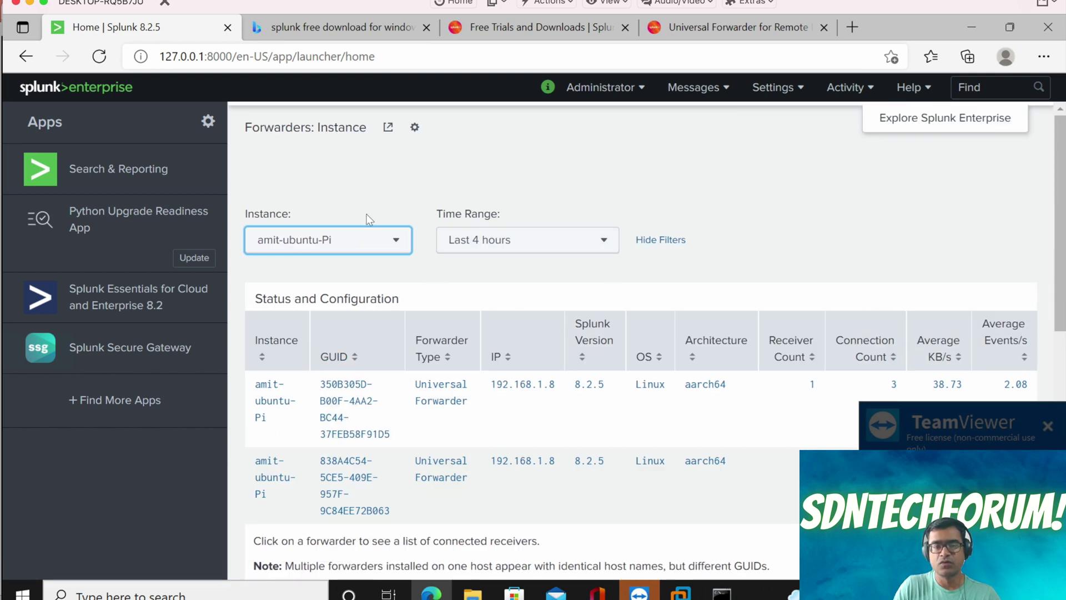
{"action": "scroll", "coordinate": [651, 318], "scroll_direction": "down", "scroll_amount": 10}
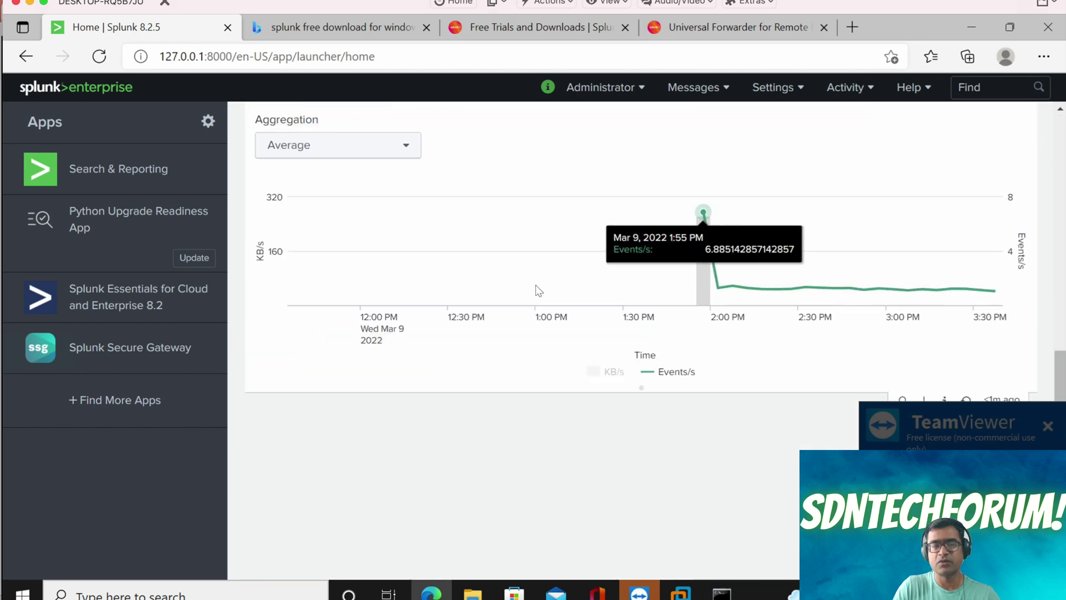
{"action": "scroll", "coordinate": [538, 290], "scroll_direction": "up", "scroll_amount": 10}
{"action": "scroll", "coordinate": [538, 290], "scroll_direction": "down", "scroll_amount": 1}
{"action": "left_click", "coordinate": [386, 180]}
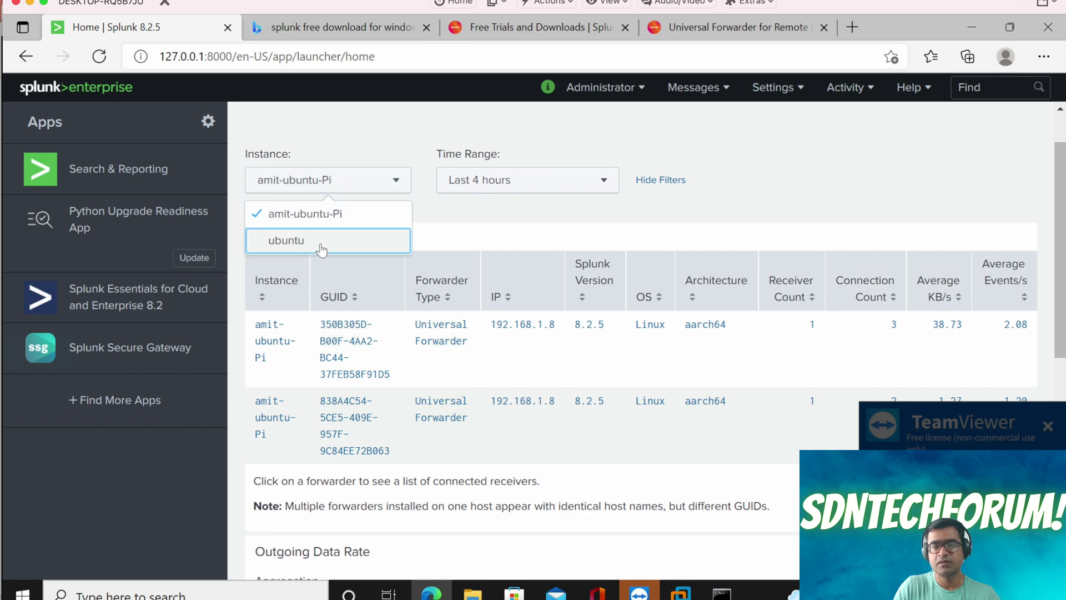
{"action": "left_click", "coordinate": [321, 241]}
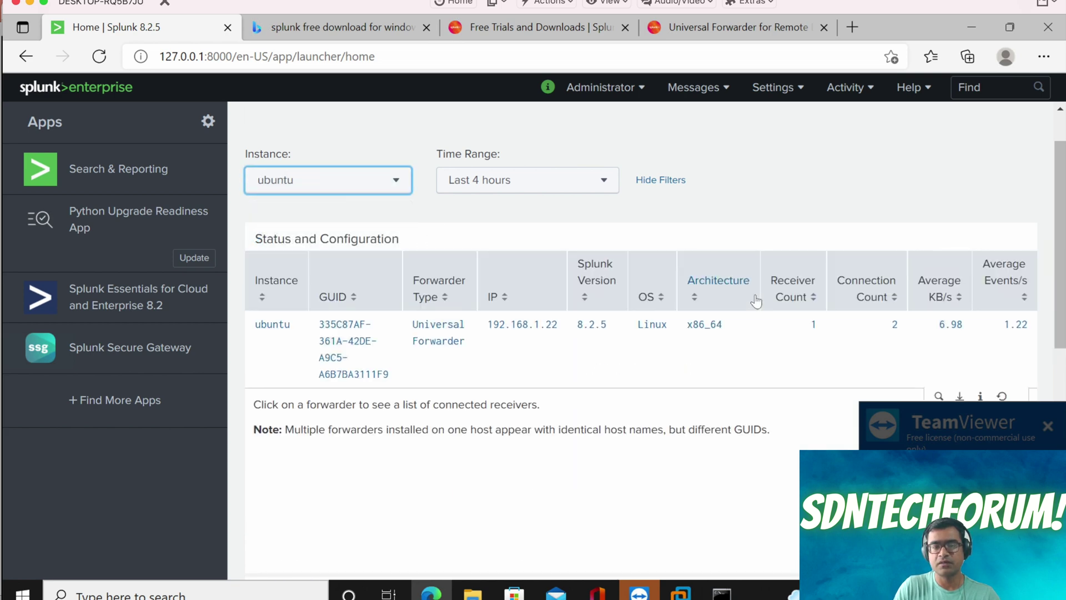
Step: Show the receiver the ubuntu 8.2.5 Universal Forwarder sends to on port 9997
{"action": "scroll", "coordinate": [756, 301], "scroll_direction": "down", "scroll_amount": 7}
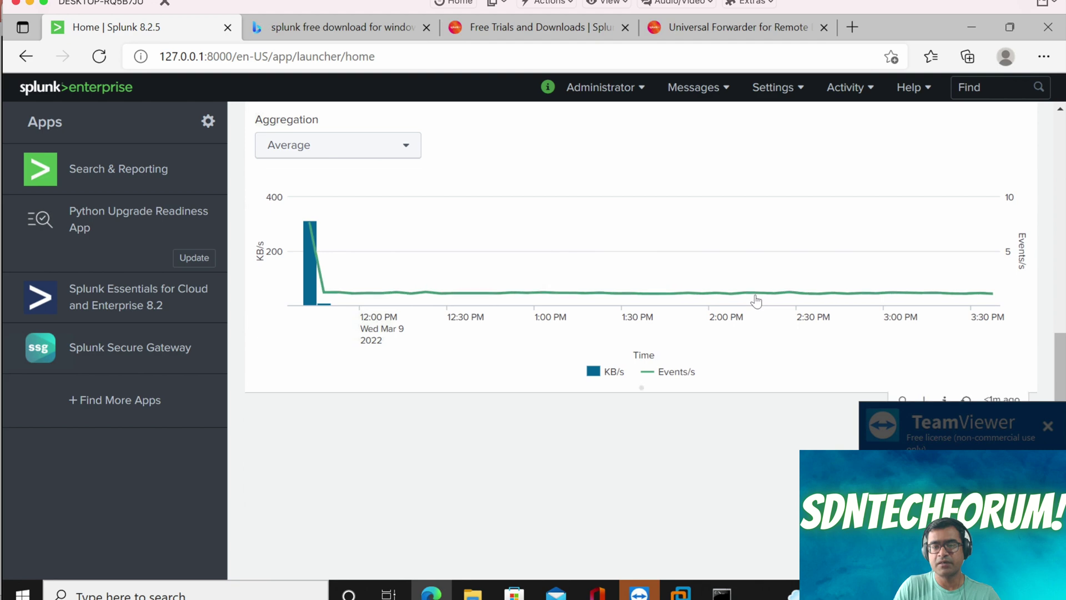
{"action": "scroll", "coordinate": [872, 254], "scroll_direction": "up", "scroll_amount": 7}
{"action": "scroll", "coordinate": [871, 254], "scroll_direction": "down", "scroll_amount": 7}
{"action": "scroll", "coordinate": [873, 259], "scroll_direction": "up", "scroll_amount": 8}
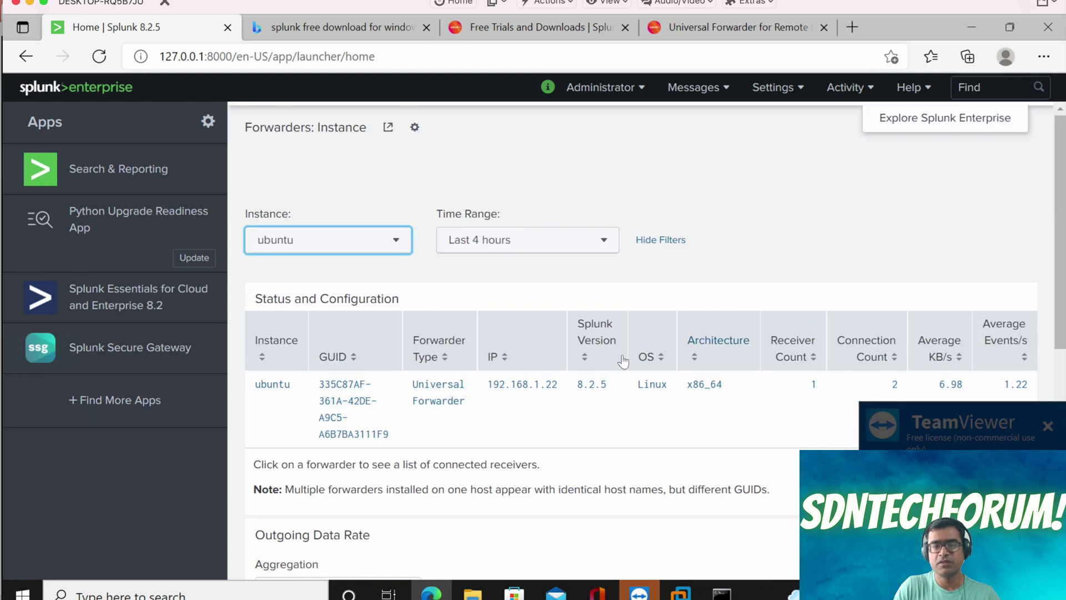
{"action": "left_click", "coordinate": [352, 396]}
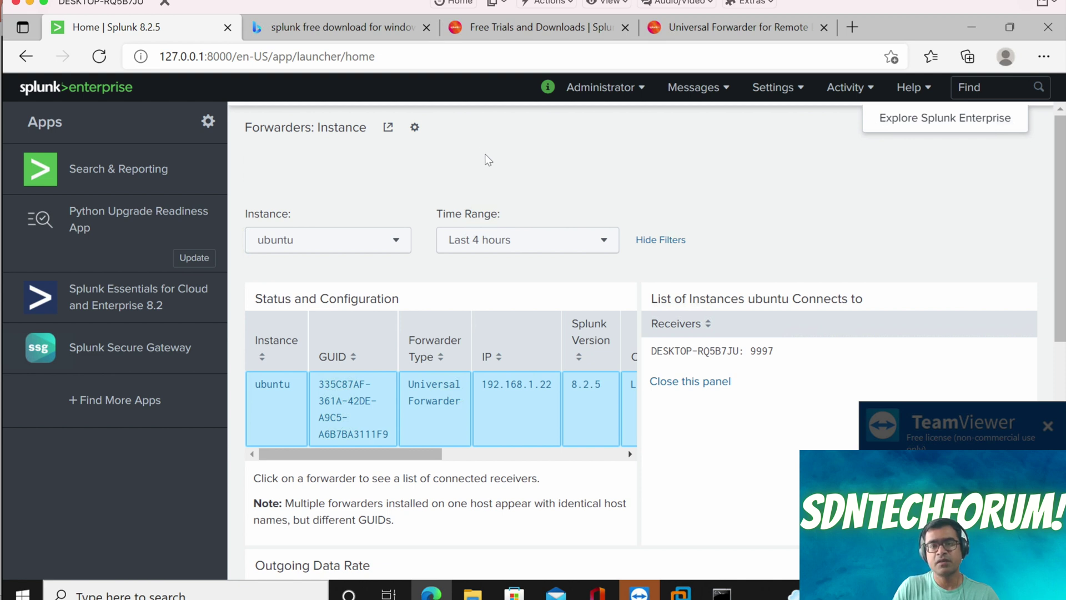
{"action": "left_click", "coordinate": [636, 96]}
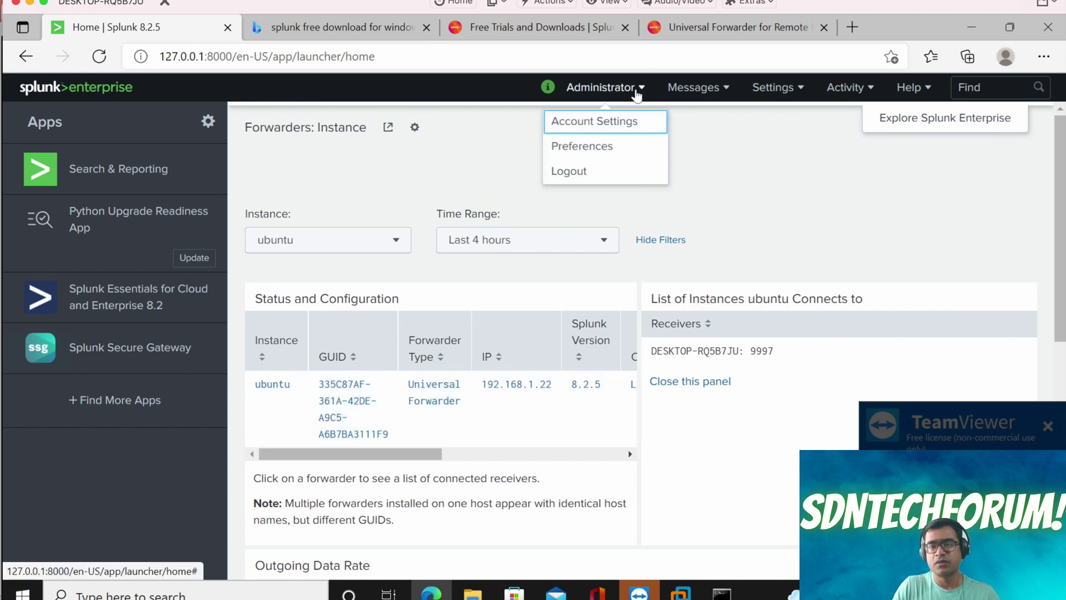
{"action": "left_click", "coordinate": [800, 92]}
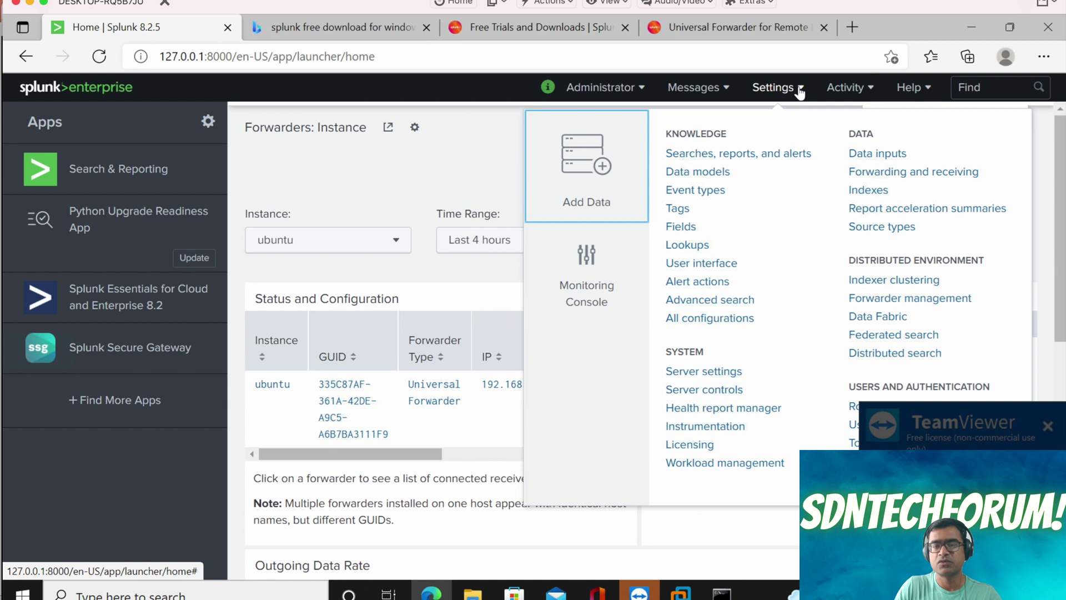
Step: Review the Monitoring Console overview's 8.88 KB/s indexing rate, then reopen Search & Reporting
{"action": "left_click", "coordinate": [573, 283]}
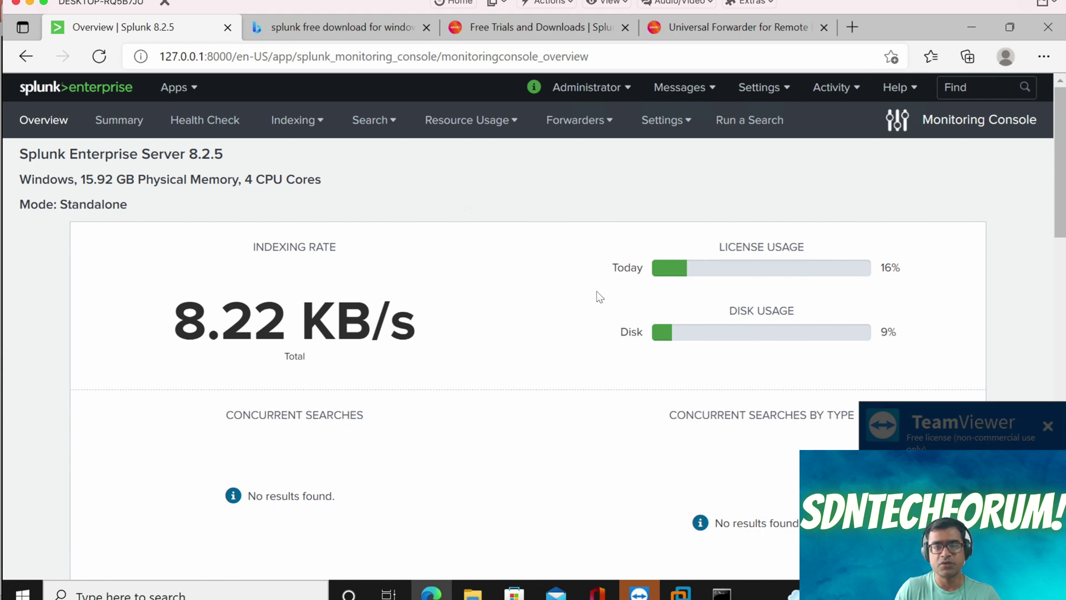
{"action": "scroll", "coordinate": [597, 291], "scroll_direction": "down", "scroll_amount": 12}
{"action": "scroll", "coordinate": [596, 291], "scroll_direction": "up", "scroll_amount": 14}
{"action": "scroll", "coordinate": [596, 291], "scroll_direction": "down", "scroll_amount": 1}
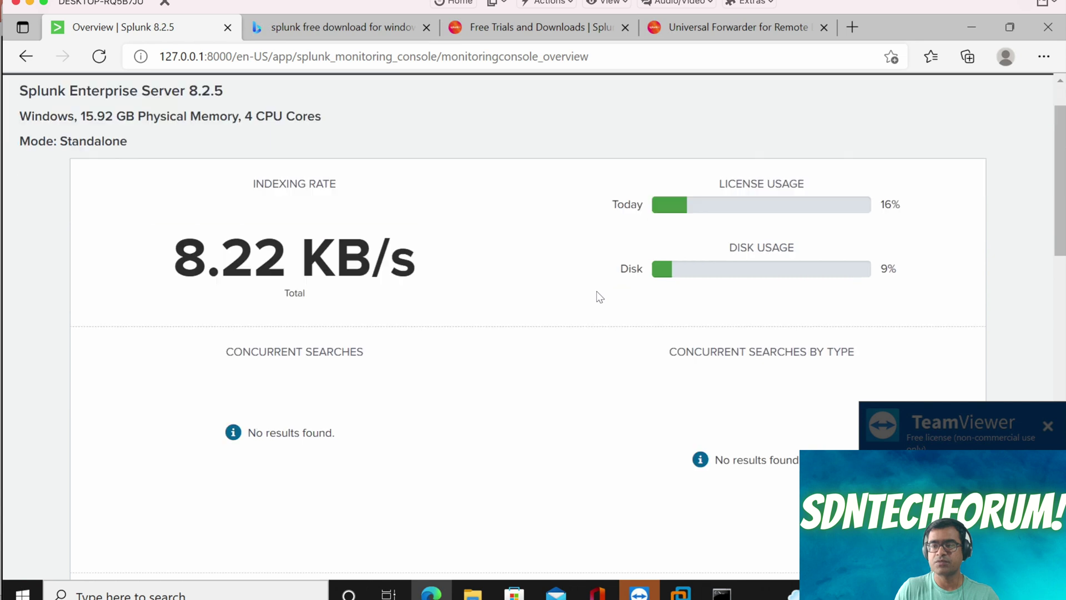
{"action": "scroll", "coordinate": [597, 294], "scroll_direction": "down", "scroll_amount": 8}
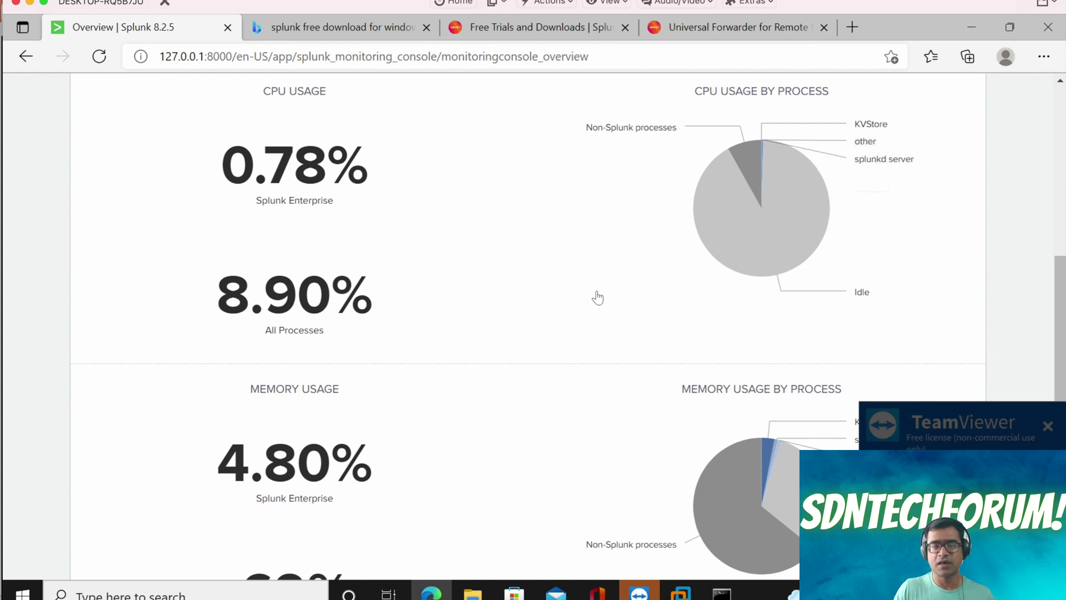
{"action": "scroll", "coordinate": [597, 298], "scroll_direction": "down", "scroll_amount": 10}
{"action": "scroll", "coordinate": [596, 293], "scroll_direction": "up", "scroll_amount": 20}
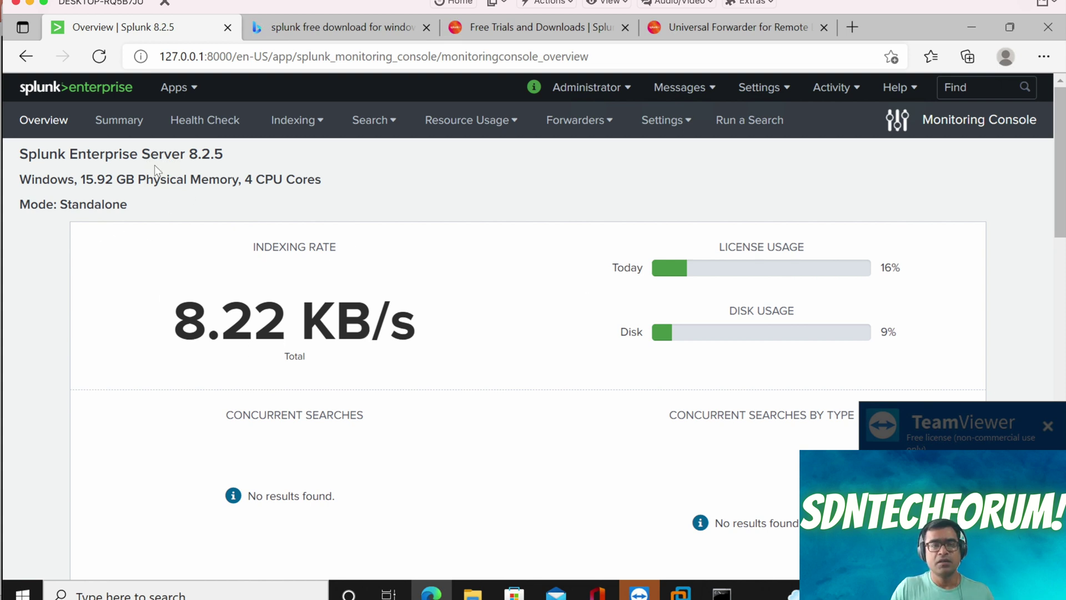
{"action": "left_click", "coordinate": [56, 125]}
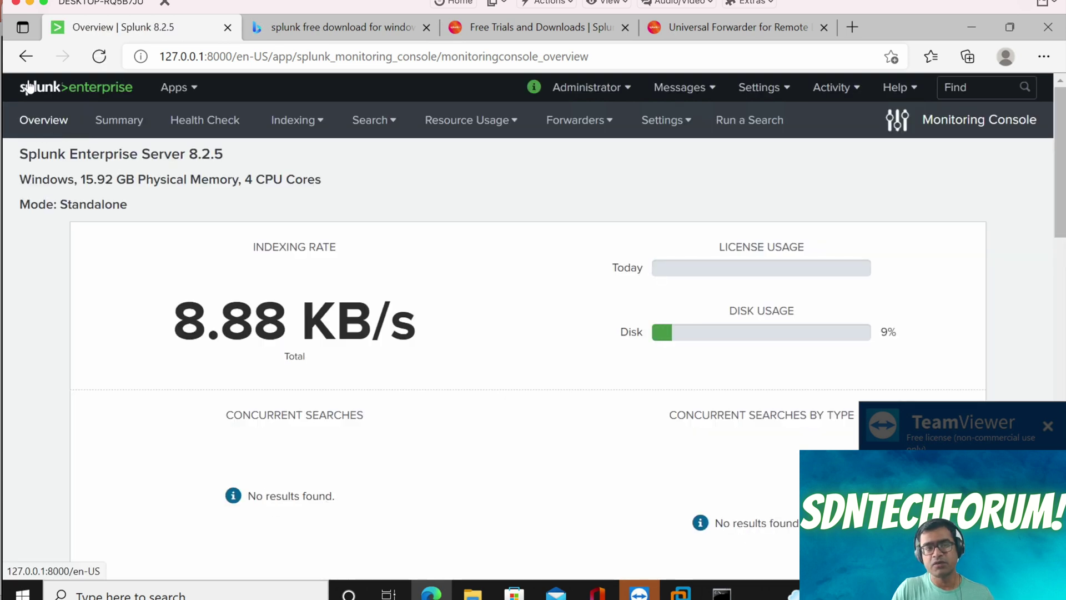
{"action": "left_click", "coordinate": [27, 92]}
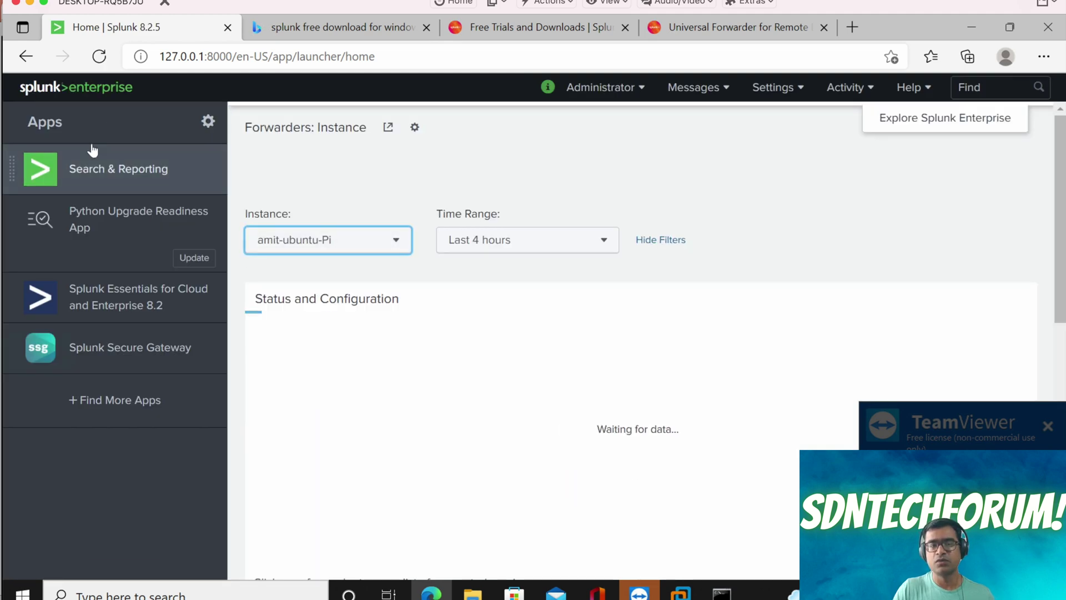
{"action": "left_click", "coordinate": [128, 171]}
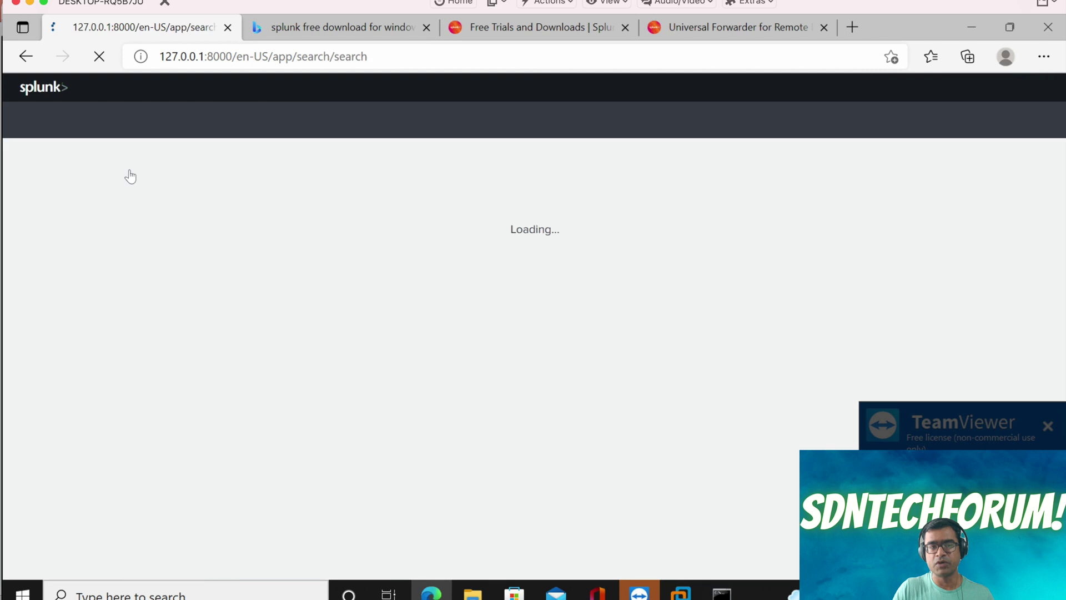